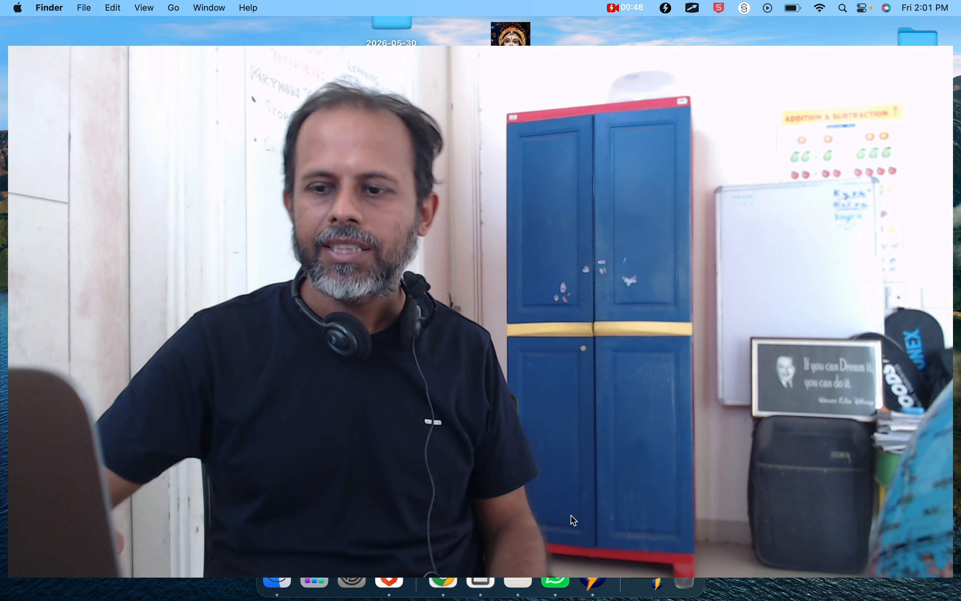
Step: Switch to Chrome and open the SelectorsHub website, selectorshub.com
{"action": "key", "text": "ctrl+Right"}
{"action": "type", "text": "sel"}
{"action": "key", "text": "Return"}
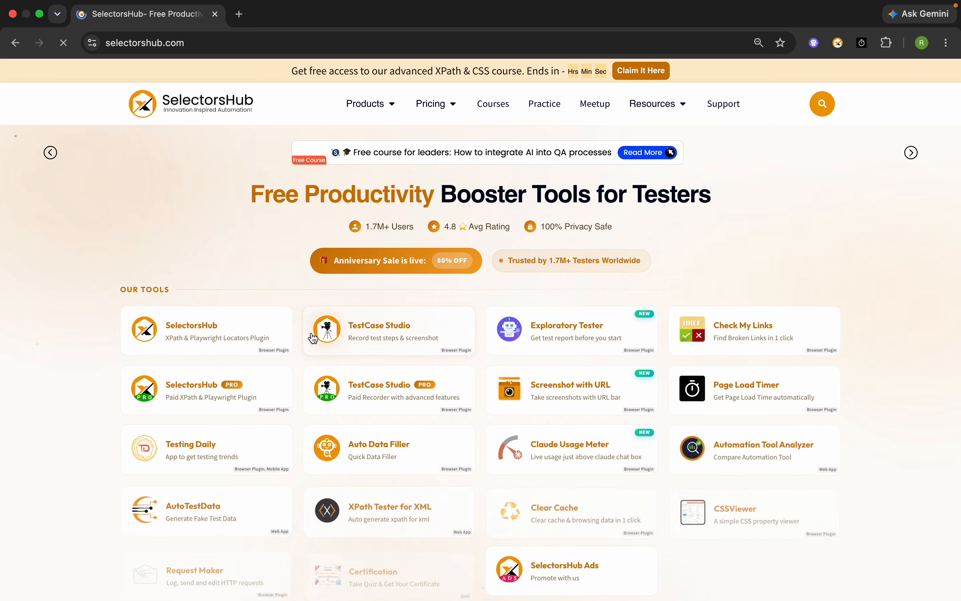
Step: Open the Auto Data Filler product page from the SelectorsHub tools list and bring it into view
{"action": "scroll", "coordinate": [299, 167], "scroll_direction": "down", "scroll_amount": 1}
{"action": "scroll", "coordinate": [298, 158], "scroll_direction": "down", "scroll_amount": 2}
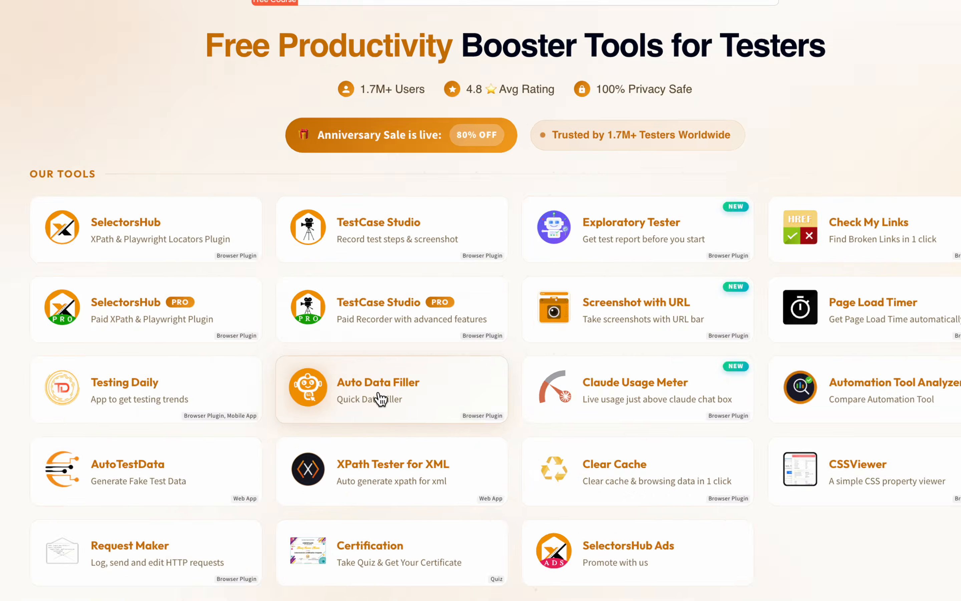
{"action": "left_click", "coordinate": [380, 413]}
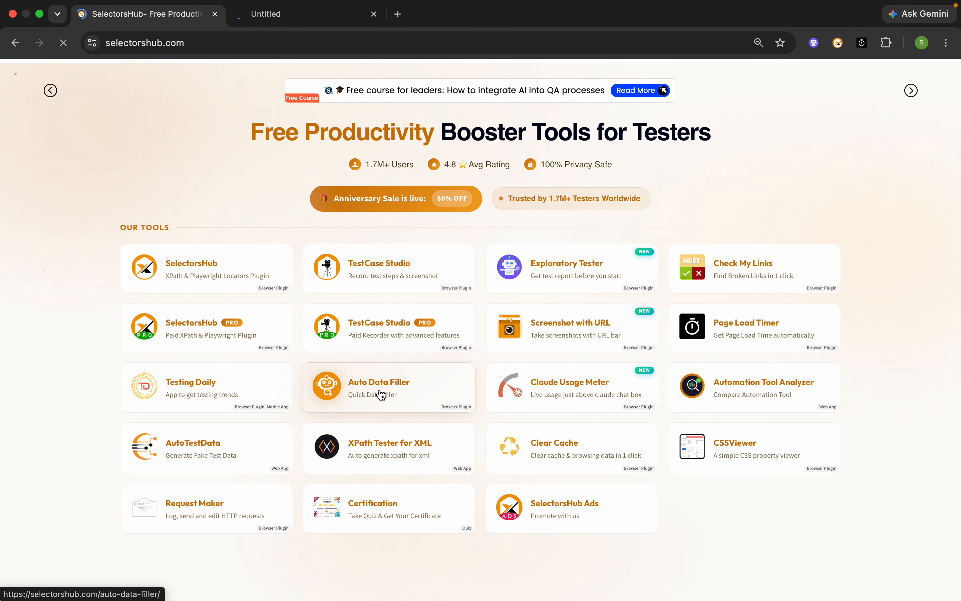
{"action": "left_click", "coordinate": [300, 22]}
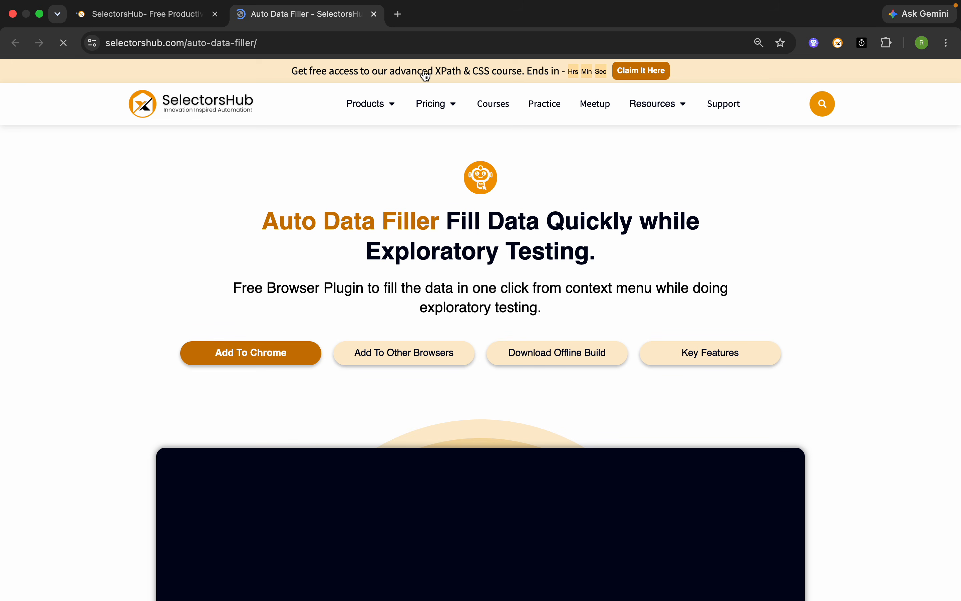
Step: Review the Auto Data Filler product page, including its short description and the content further down
{"action": "mouse_move", "coordinate": [429, 104]}
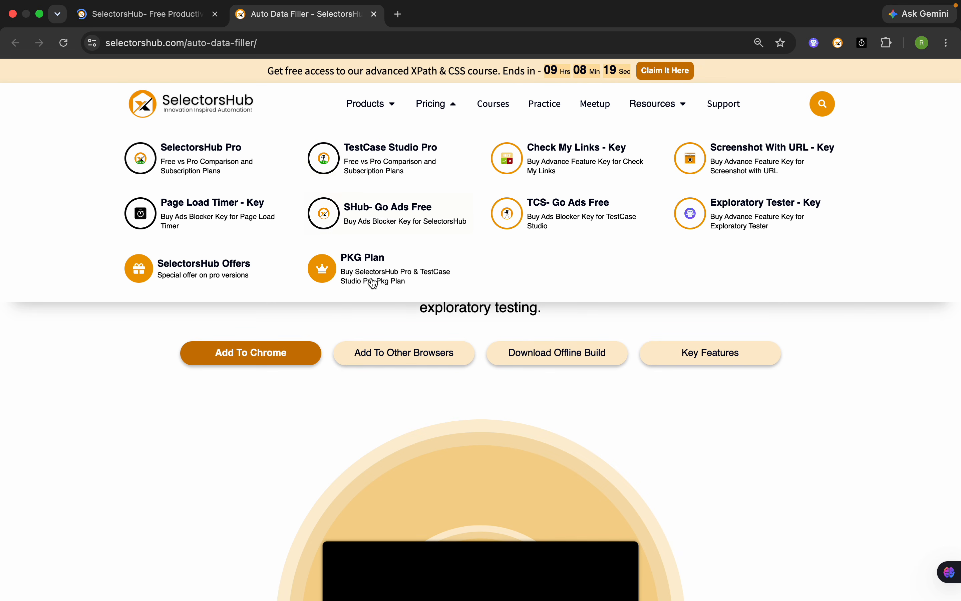
{"action": "mouse_move", "coordinate": [416, 6]}
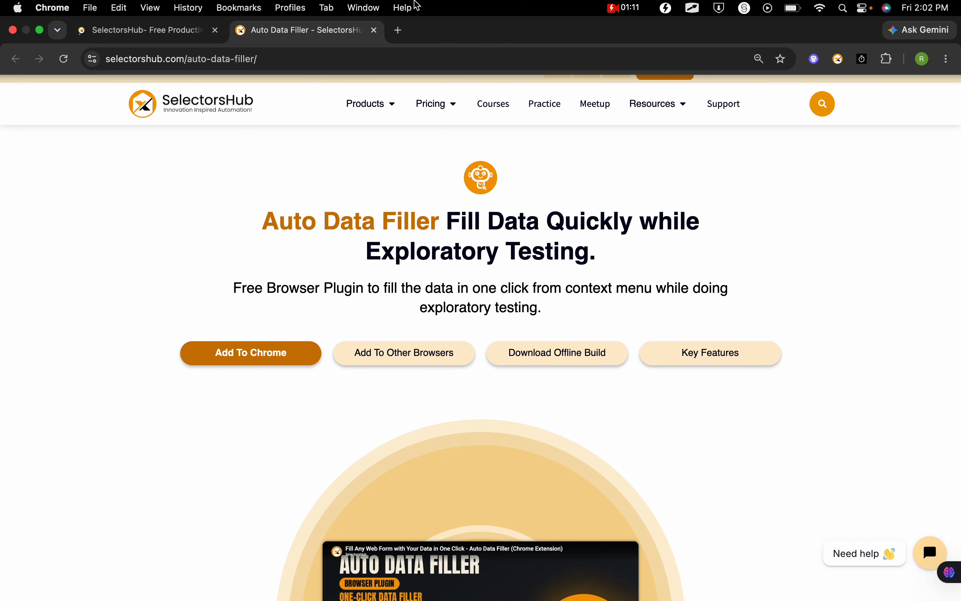
{"action": "scroll", "coordinate": [380, 333], "scroll_direction": "down", "scroll_amount": 5}
{"action": "scroll", "coordinate": [379, 333], "scroll_direction": "up", "scroll_amount": 3}
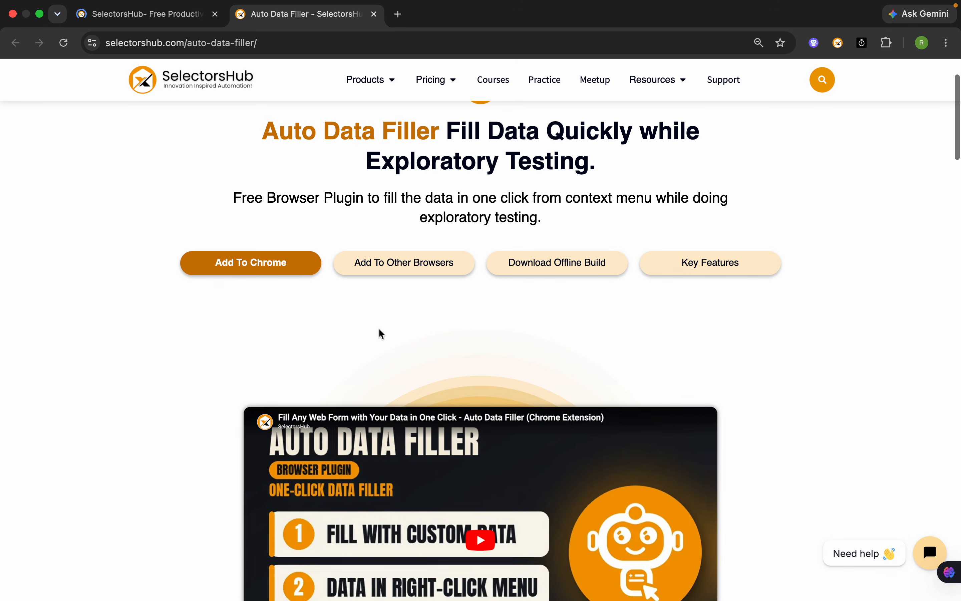
{"action": "left_click_drag", "start_coordinate": [267, 197], "coordinate": [577, 228]}
{"action": "scroll", "coordinate": [578, 229], "scroll_direction": "down", "scroll_amount": 15}
{"action": "scroll", "coordinate": [576, 227], "scroll_direction": "down", "scroll_amount": 10}
{"action": "scroll", "coordinate": [575, 225], "scroll_direction": "up", "scroll_amount": 20}
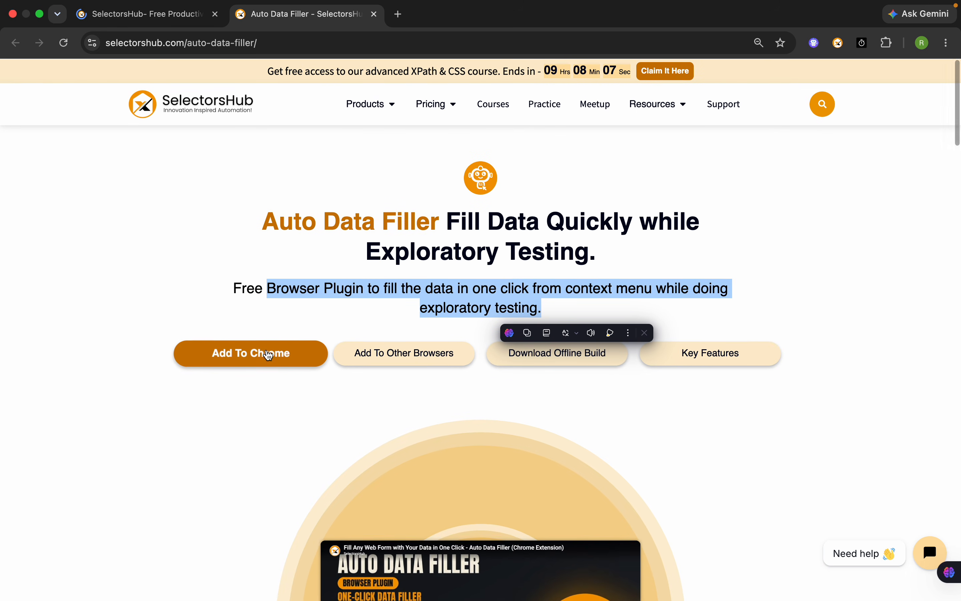
Step: Install the Auto Data Filler extension in Chrome from its Chrome Web Store listing
{"action": "left_click", "coordinate": [270, 354]}
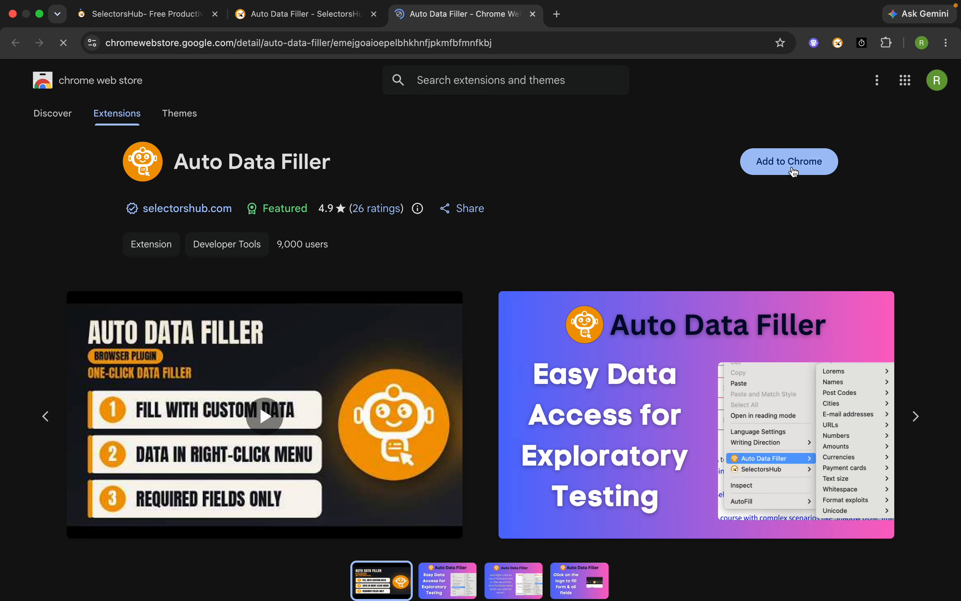
{"action": "left_click", "coordinate": [794, 174]}
{"action": "left_click", "coordinate": [587, 359]}
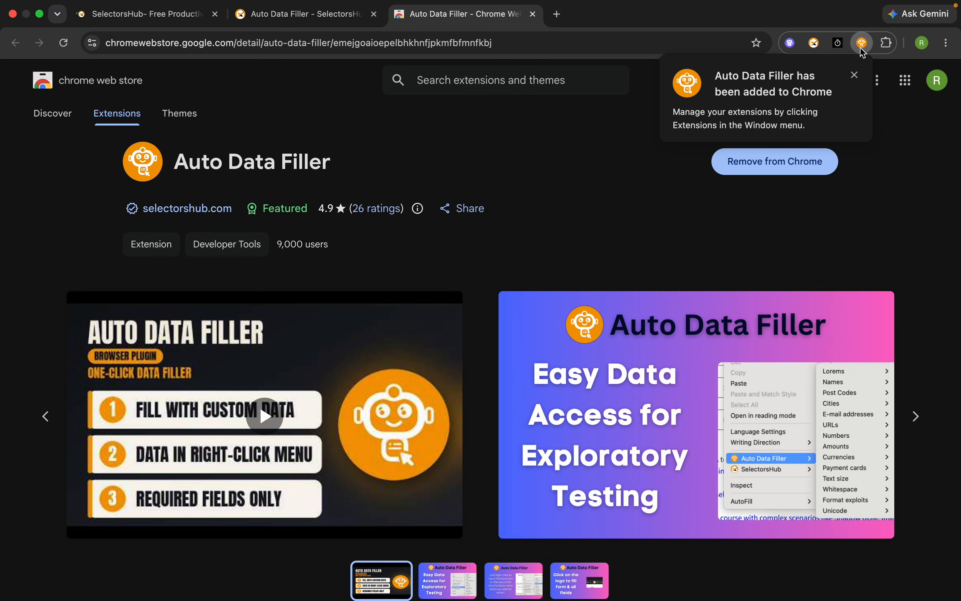
Step: Open the SelectorsHub practice page in the product page's tab and close the Chrome Web Store tab
{"action": "left_click", "coordinate": [381, 12]}
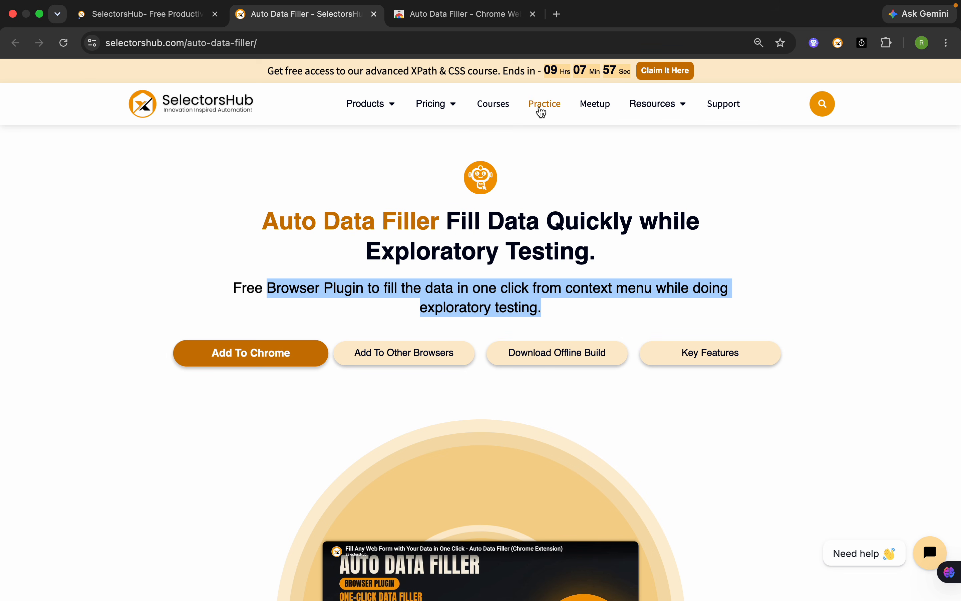
{"action": "left_click", "coordinate": [549, 110]}
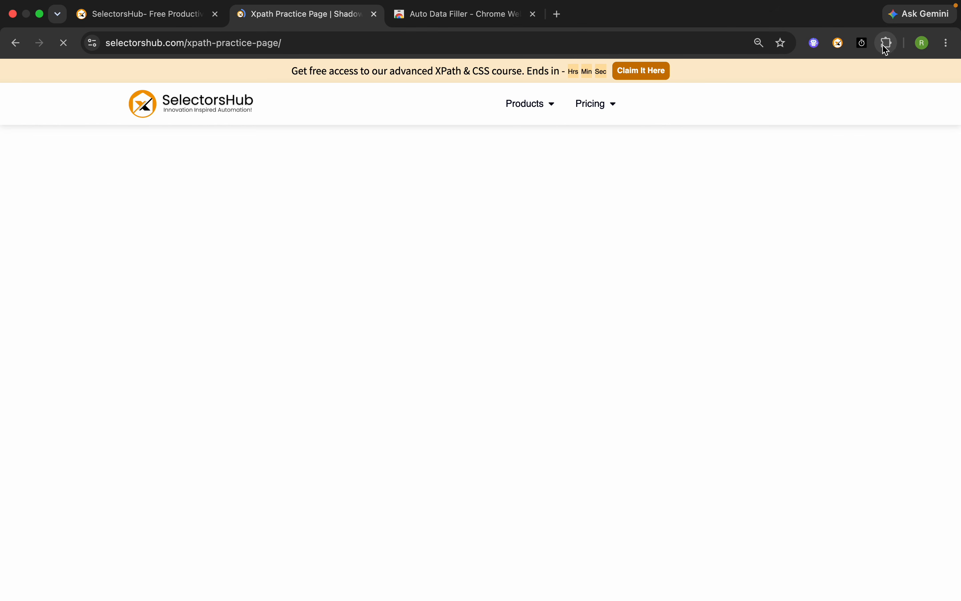
{"action": "left_click", "coordinate": [538, 17]}
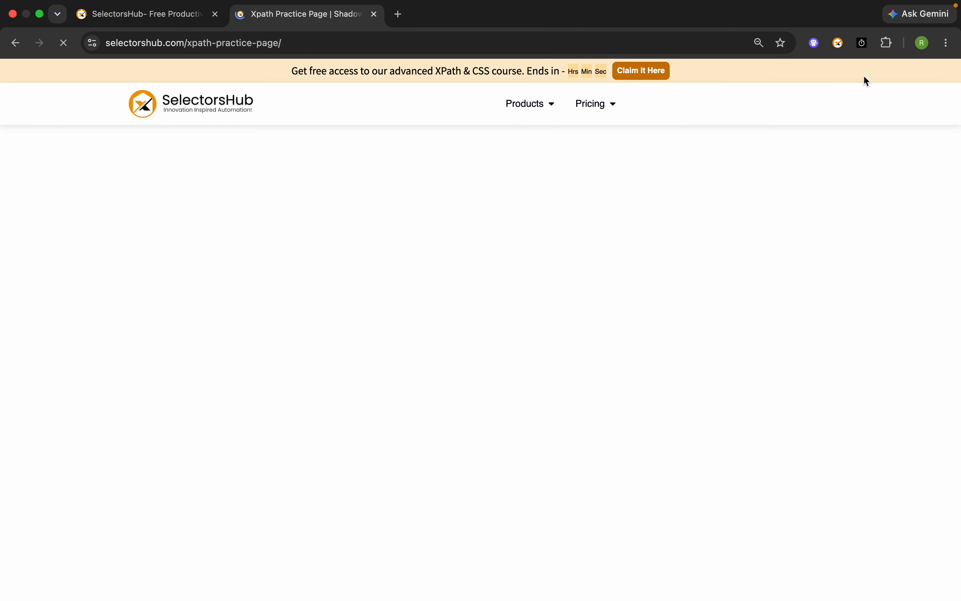
Step: Pin the Auto Data Filler extension to the browser toolbar and close the extensions list
{"action": "left_click", "coordinate": [887, 43]}
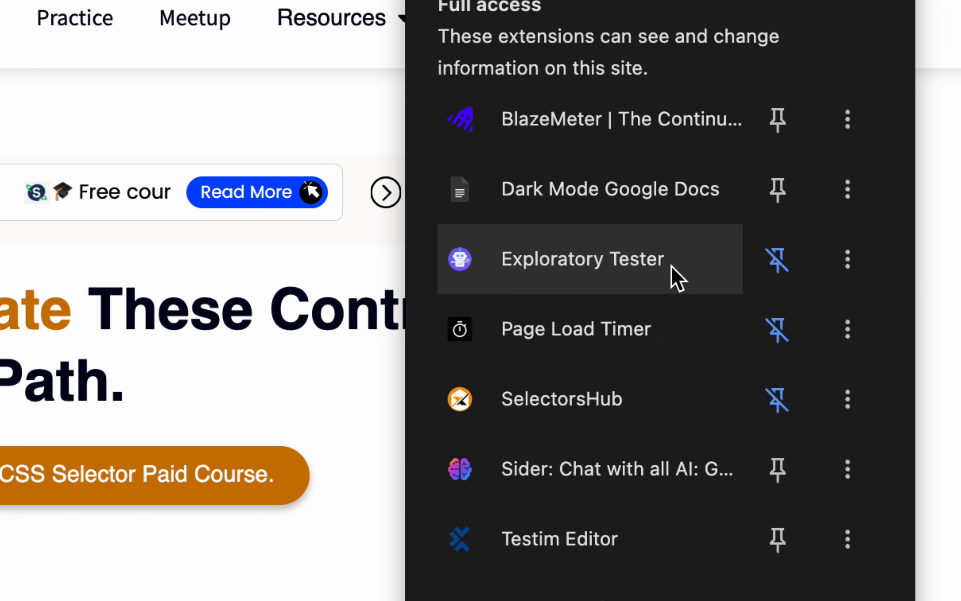
{"action": "scroll", "coordinate": [667, 361], "scroll_direction": "down", "scroll_amount": 2}
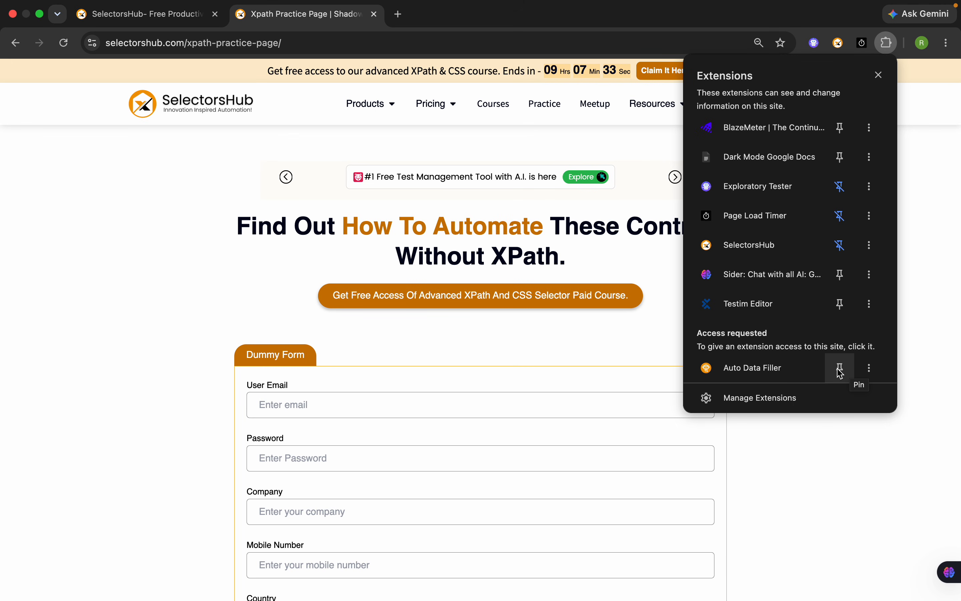
{"action": "left_click", "coordinate": [840, 369]}
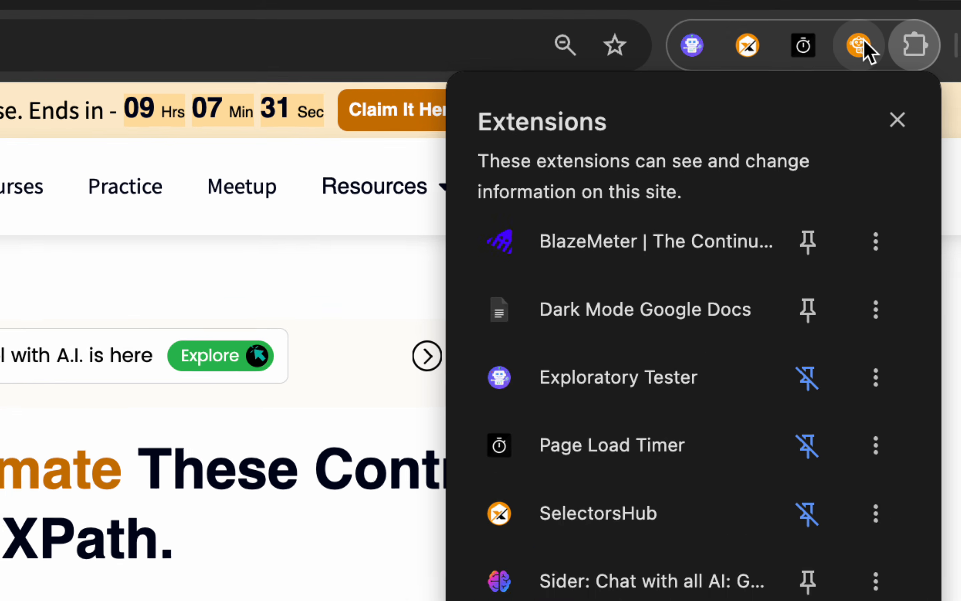
{"action": "left_click", "coordinate": [500, 354]}
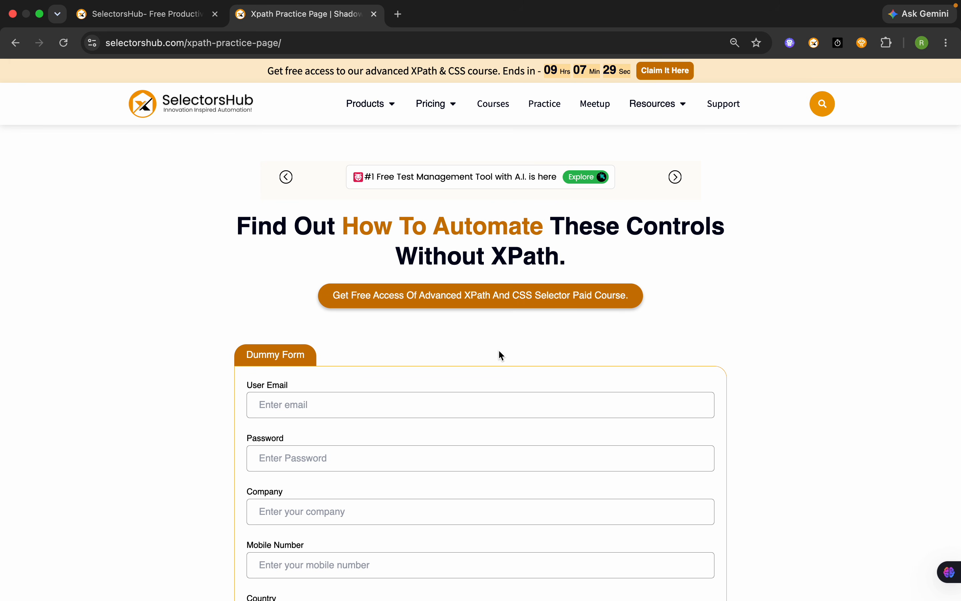
Step: Look over the empty fields of the Dummy Form and the other sections of the practice page
{"action": "scroll", "coordinate": [499, 355], "scroll_direction": "down", "scroll_amount": 5}
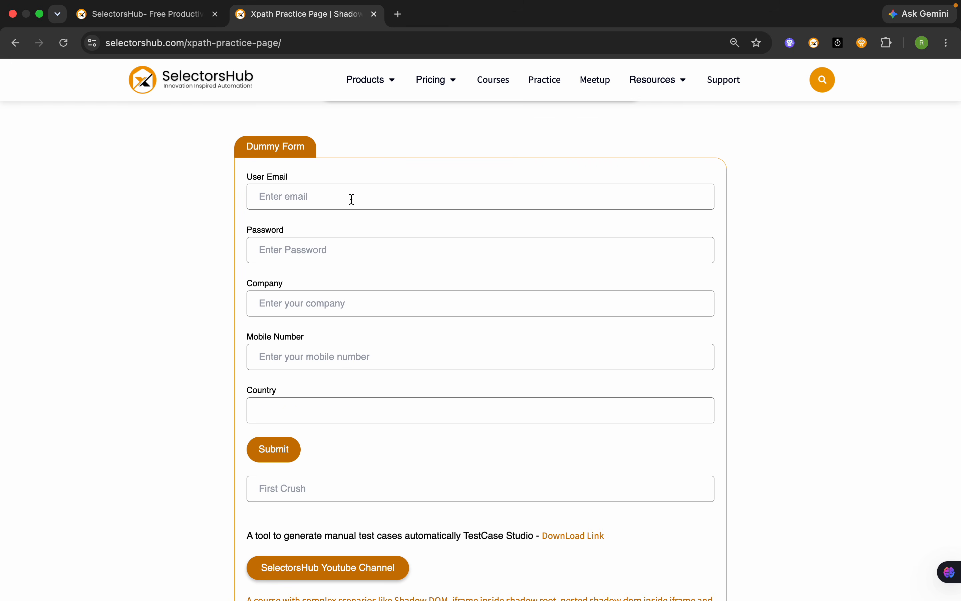
{"action": "double_click", "coordinate": [300, 180]}
{"action": "left_click_drag", "start_coordinate": [280, 223], "coordinate": [252, 231]}
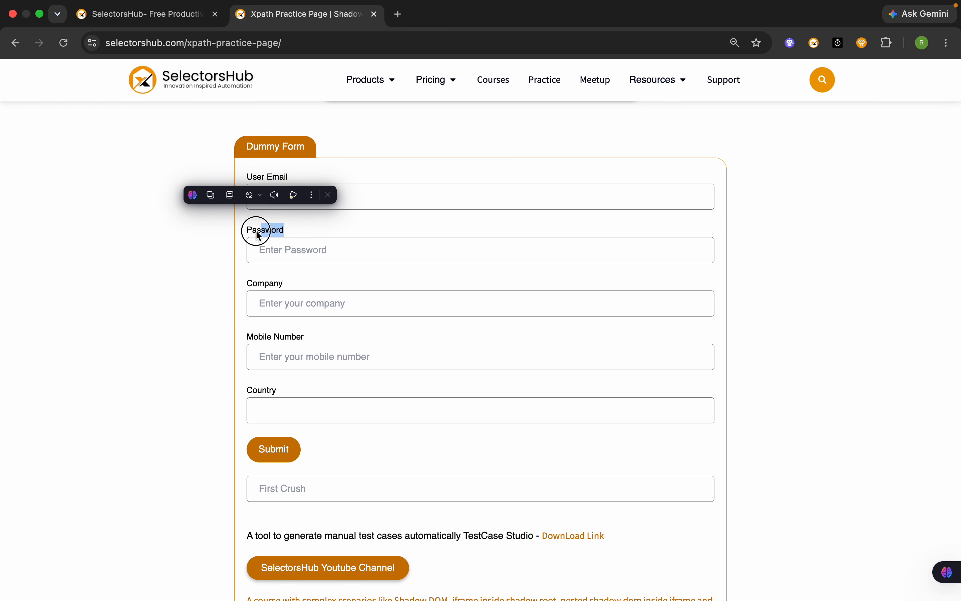
{"action": "left_click_drag", "start_coordinate": [286, 280], "coordinate": [263, 279]}
{"action": "left_click", "coordinate": [281, 326]}
{"action": "scroll", "coordinate": [282, 327], "scroll_direction": "down", "scroll_amount": 7}
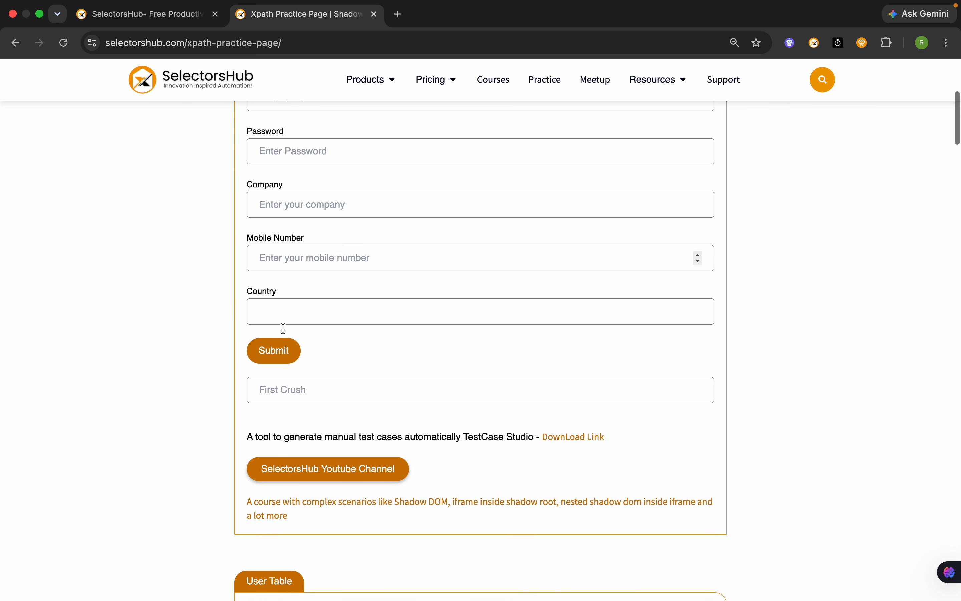
{"action": "scroll", "coordinate": [284, 329], "scroll_direction": "down", "scroll_amount": 20}
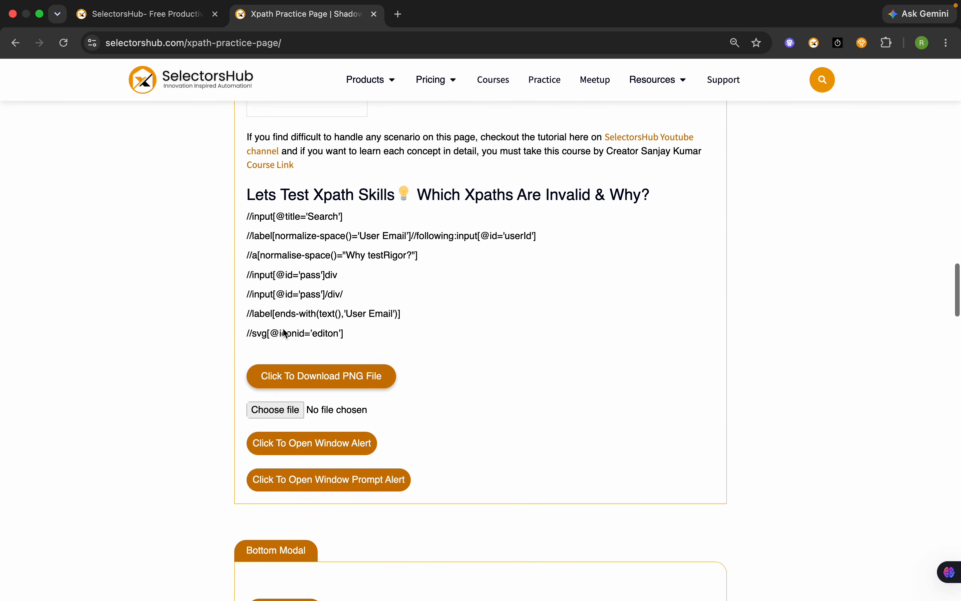
Step: Fill all forms on the practice page with generated test data using the Auto Data Filler extension
{"action": "scroll", "coordinate": [284, 332], "scroll_direction": "up", "scroll_amount": 20}
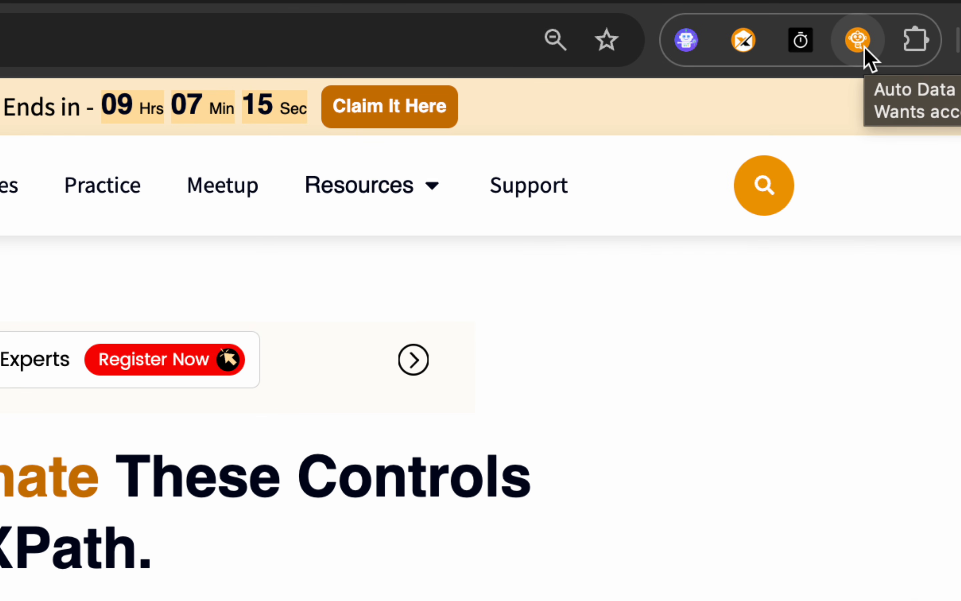
{"action": "left_click", "coordinate": [858, 40]}
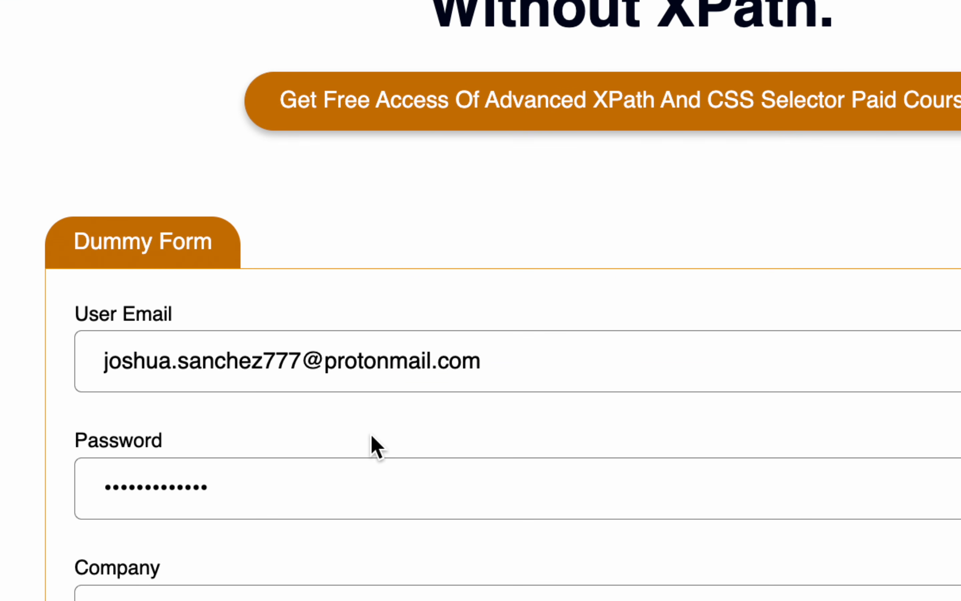
{"action": "scroll", "coordinate": [373, 446], "scroll_direction": "down", "scroll_amount": 5}
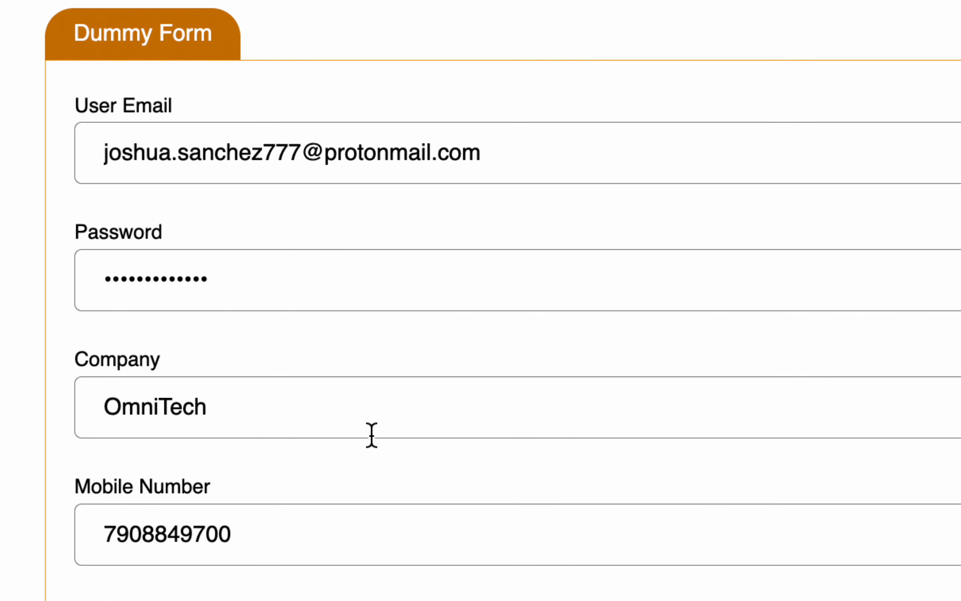
{"action": "left_click", "coordinate": [485, 161]}
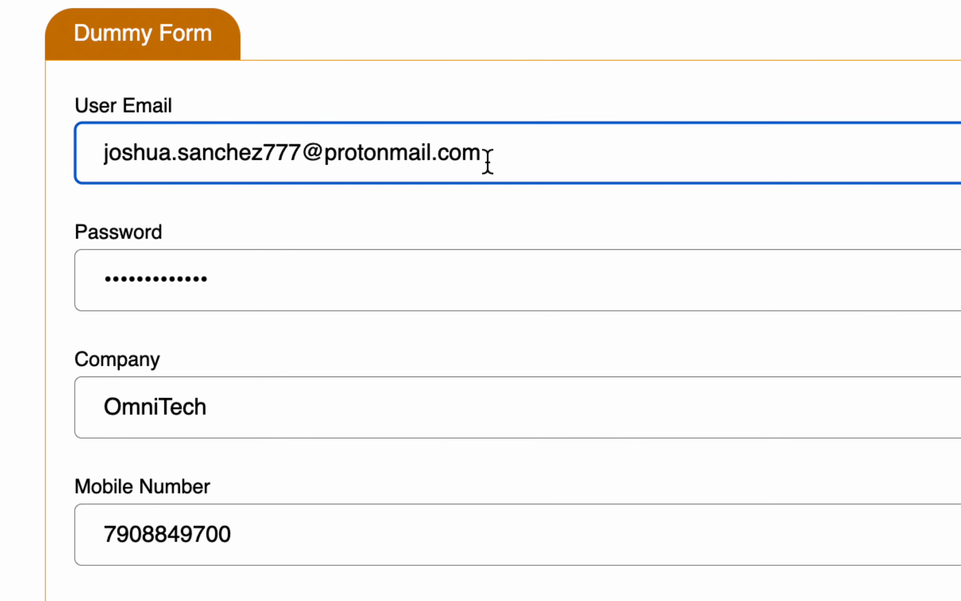
{"action": "left_click_drag", "start_coordinate": [516, 154], "coordinate": [48, 160]}
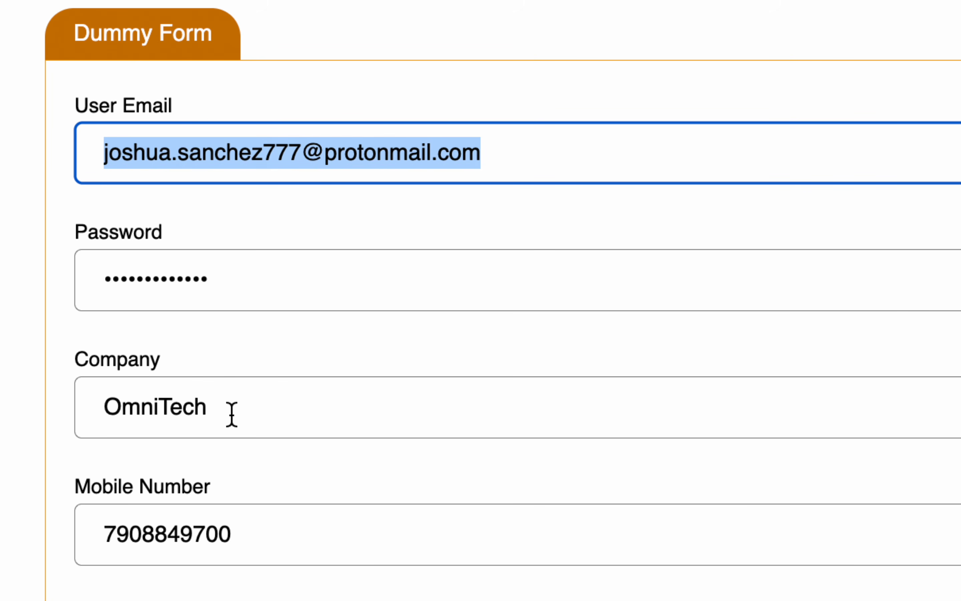
{"action": "left_click_drag", "start_coordinate": [230, 416], "coordinate": [111, 409]}
{"action": "scroll", "coordinate": [113, 410], "scroll_direction": "down", "scroll_amount": 5}
{"action": "left_click_drag", "start_coordinate": [236, 326], "coordinate": [55, 320]}
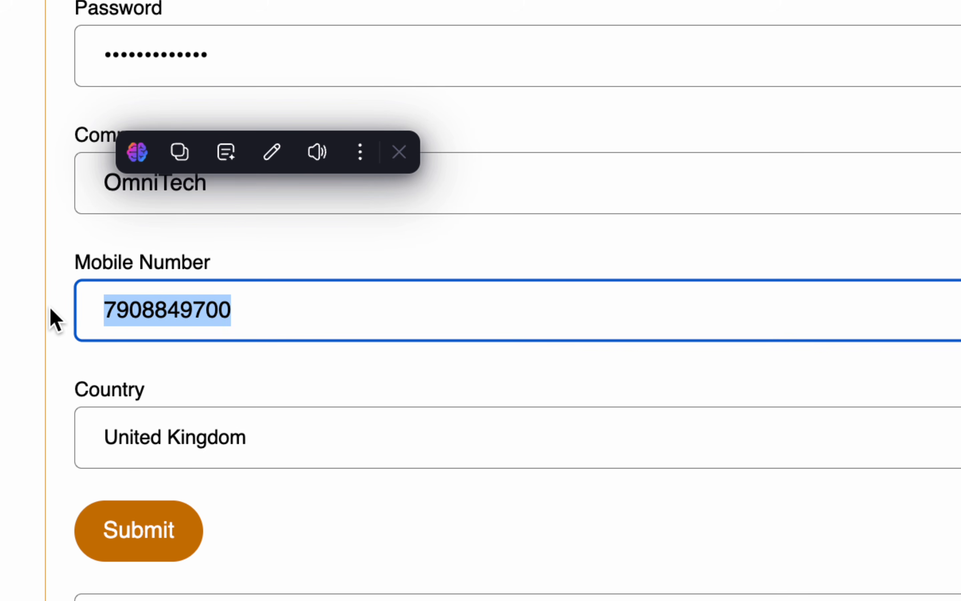
{"action": "scroll", "coordinate": [255, 336], "scroll_direction": "down", "scroll_amount": 4}
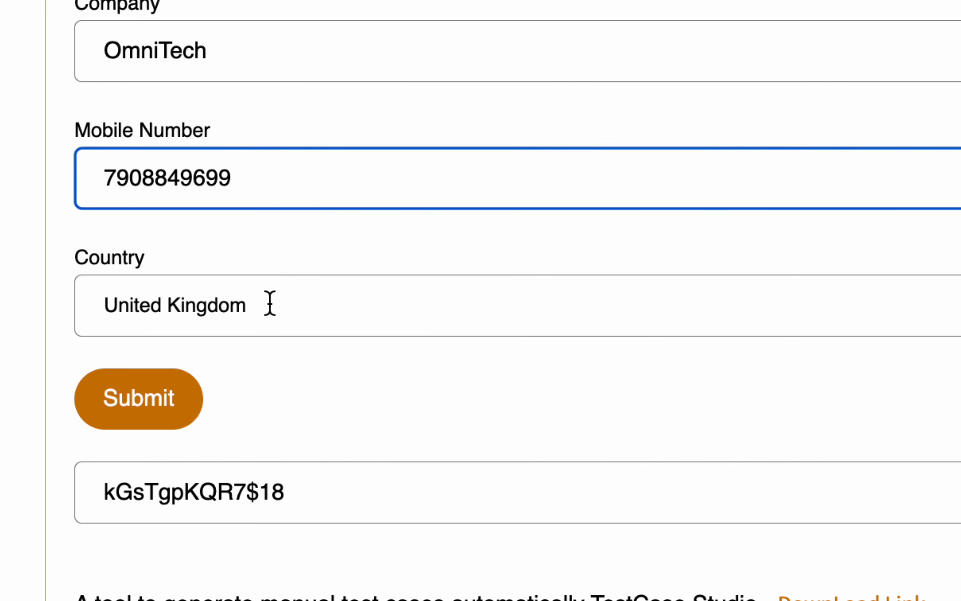
{"action": "left_click_drag", "start_coordinate": [270, 303], "coordinate": [80, 306]}
Step: Check the user table, name and date fields, and payment form further down the page for filled data
{"action": "scroll", "coordinate": [322, 413], "scroll_direction": "down", "scroll_amount": 5}
{"action": "scroll", "coordinate": [321, 409], "scroll_direction": "down", "scroll_amount": 15}
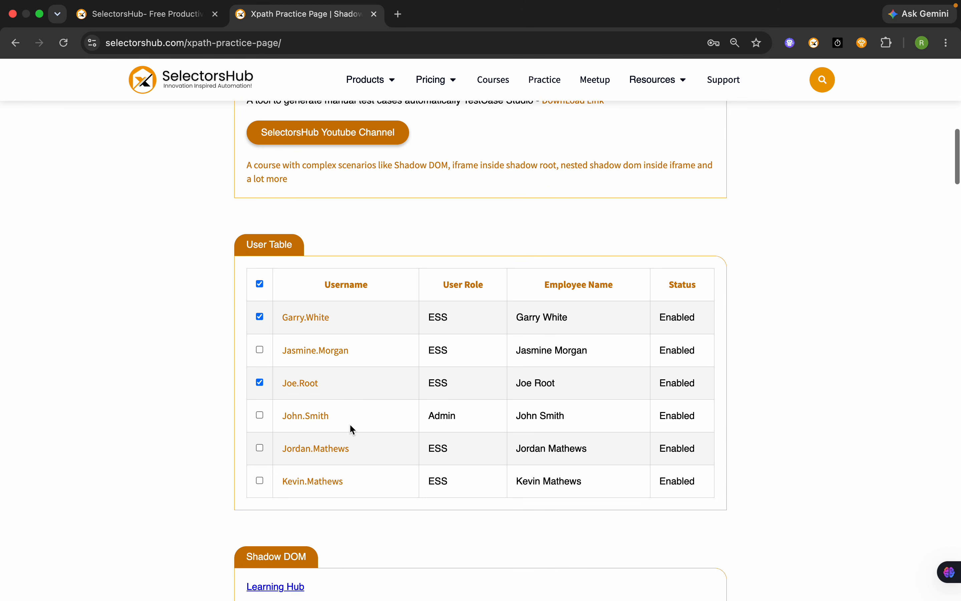
{"action": "scroll", "coordinate": [320, 408], "scroll_direction": "down", "scroll_amount": 10}
{"action": "scroll", "coordinate": [351, 426], "scroll_direction": "down", "scroll_amount": 20}
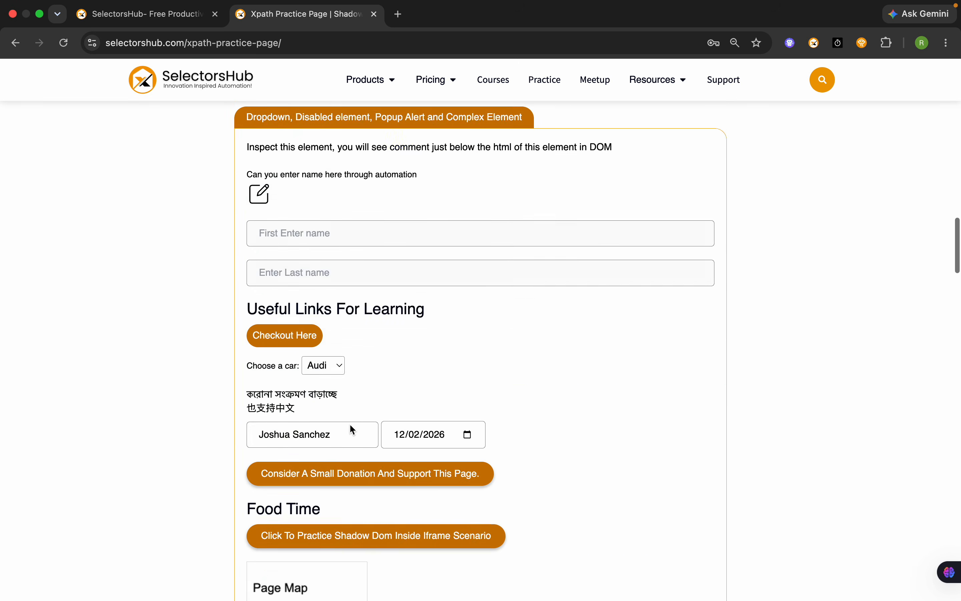
{"action": "scroll", "coordinate": [352, 428], "scroll_direction": "down", "scroll_amount": 20}
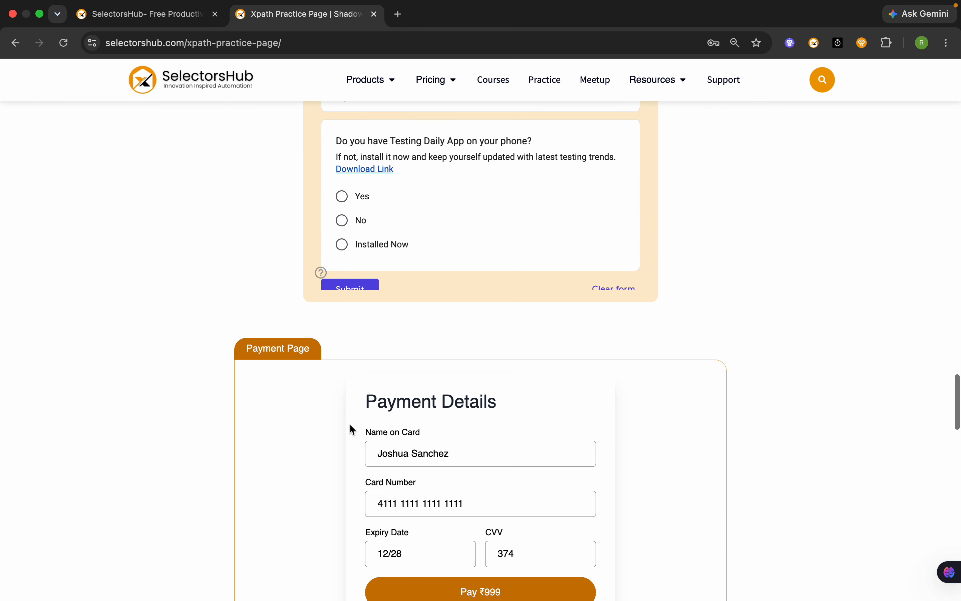
{"action": "scroll", "coordinate": [349, 424], "scroll_direction": "down", "scroll_amount": 3}
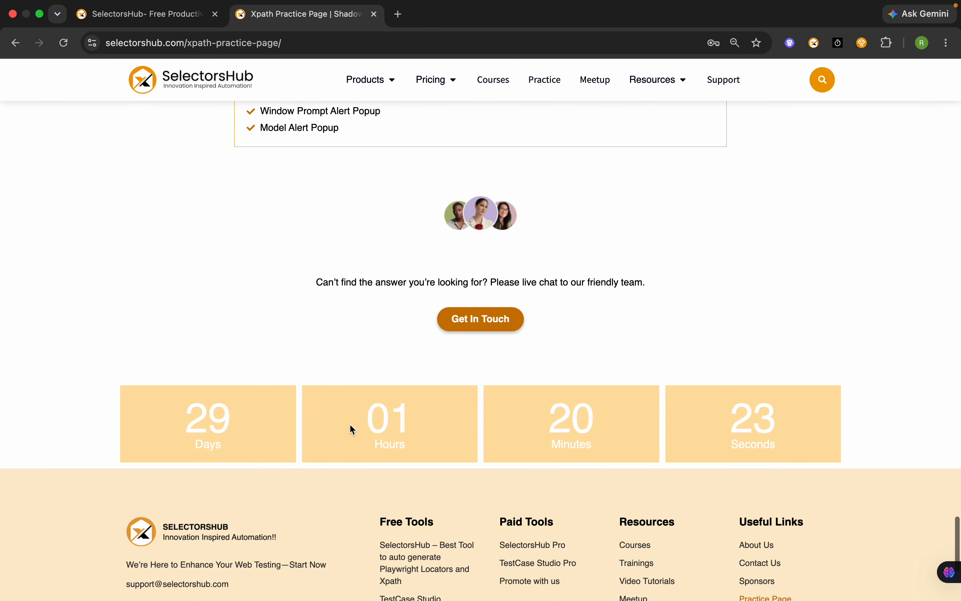
Step: Return to the Dummy Form and place the cursor in the User Email field
{"action": "scroll", "coordinate": [350, 424], "scroll_direction": "up", "scroll_amount": 20}
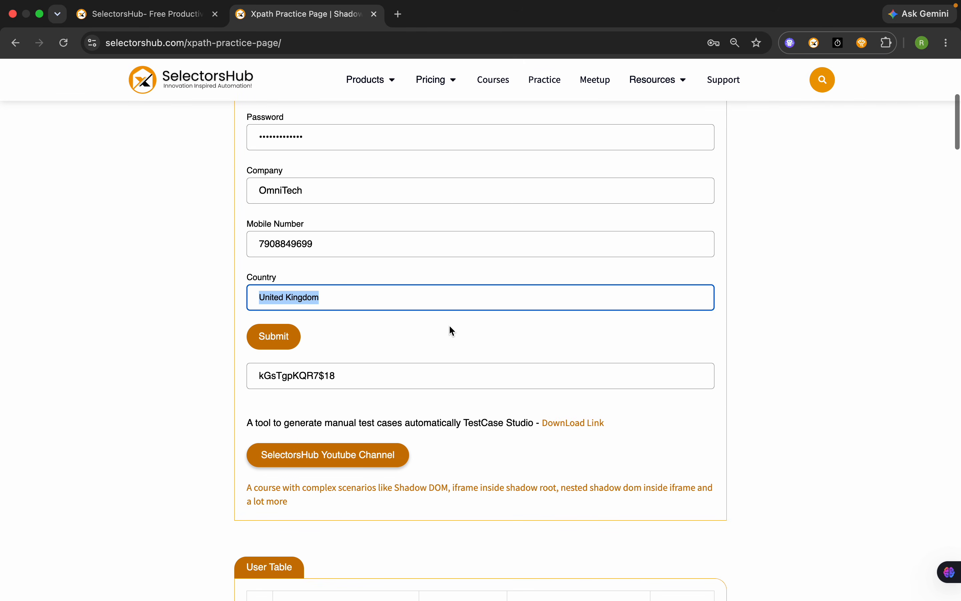
{"action": "scroll", "coordinate": [318, 147], "scroll_direction": "up", "scroll_amount": 4}
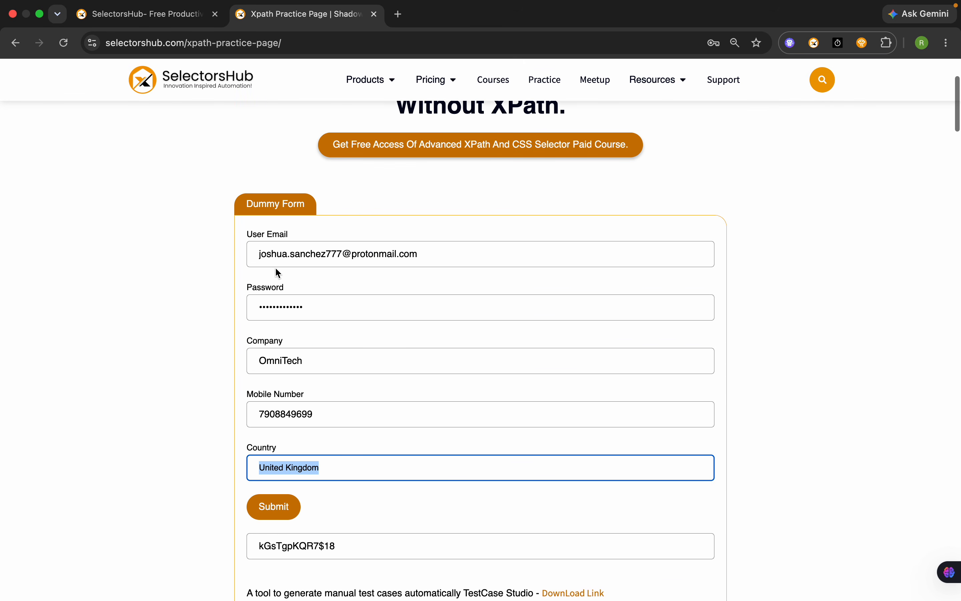
{"action": "left_click", "coordinate": [426, 255]}
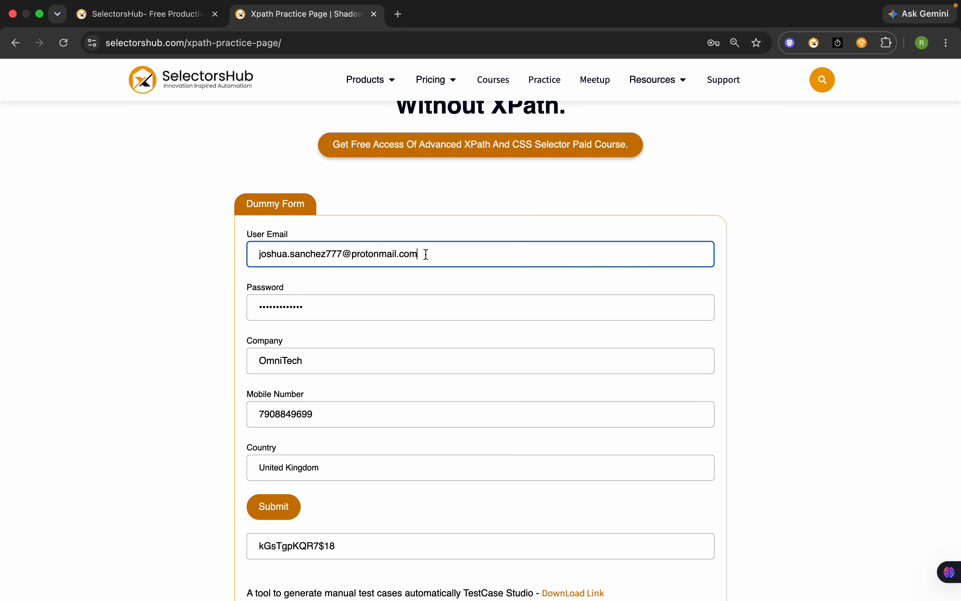
Step: Compare the context options available on the User Email field with those on the empty page area beside the form
{"action": "right_click", "coordinate": [428, 259]}
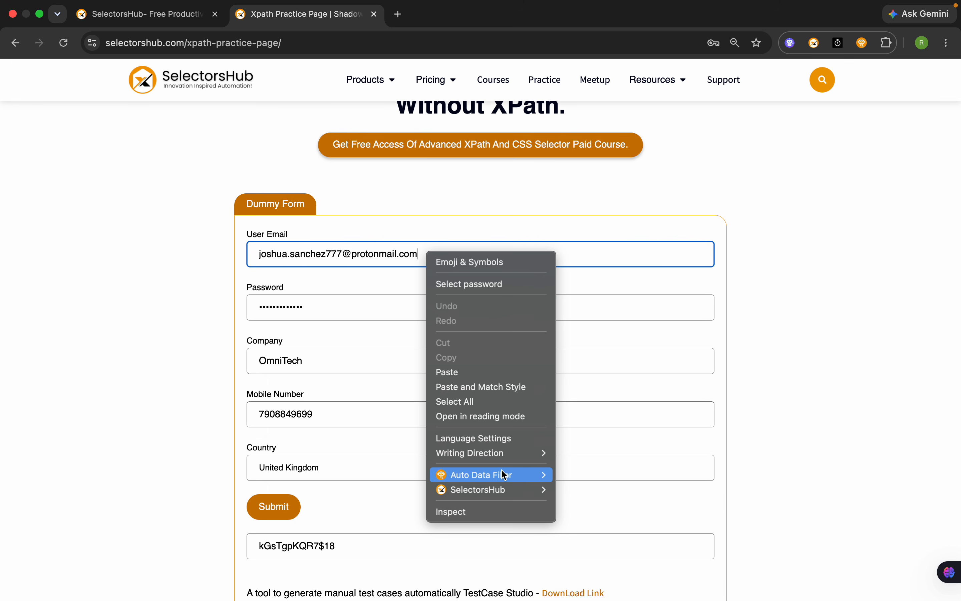
{"action": "mouse_move", "coordinate": [494, 479]}
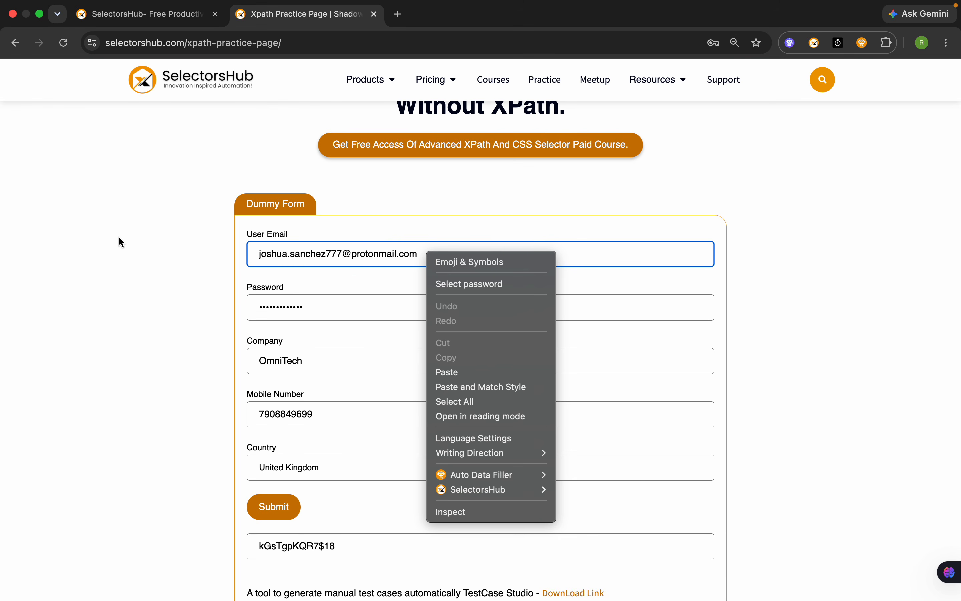
{"action": "left_click", "coordinate": [119, 238]}
{"action": "right_click", "coordinate": [119, 238]}
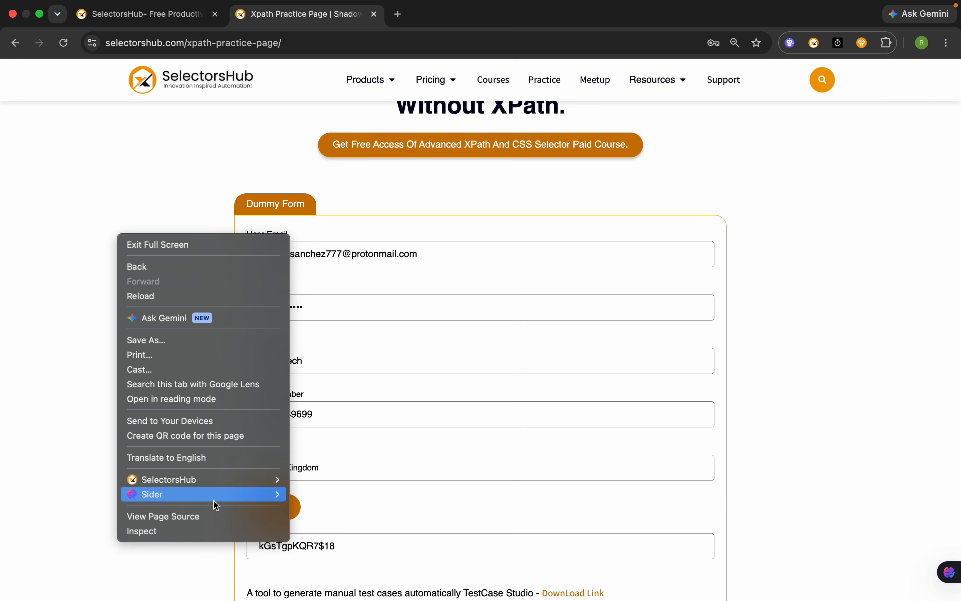
{"action": "left_click", "coordinate": [380, 257]}
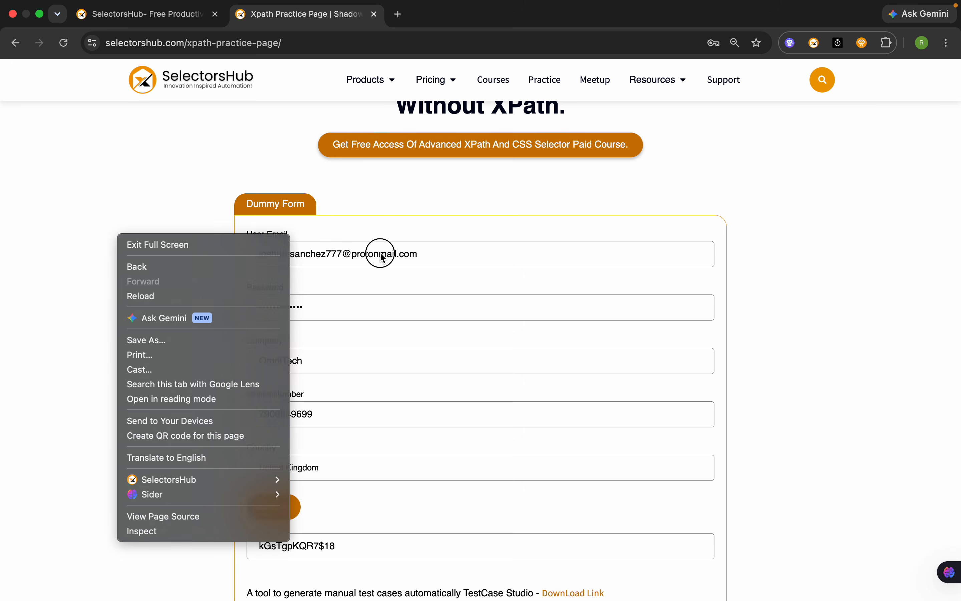
Step: Examine the valid and invalid e-mail address samples that Auto Data Filler offers for the User Email field
{"action": "right_click", "coordinate": [424, 253]}
{"action": "mouse_move", "coordinate": [494, 503]}
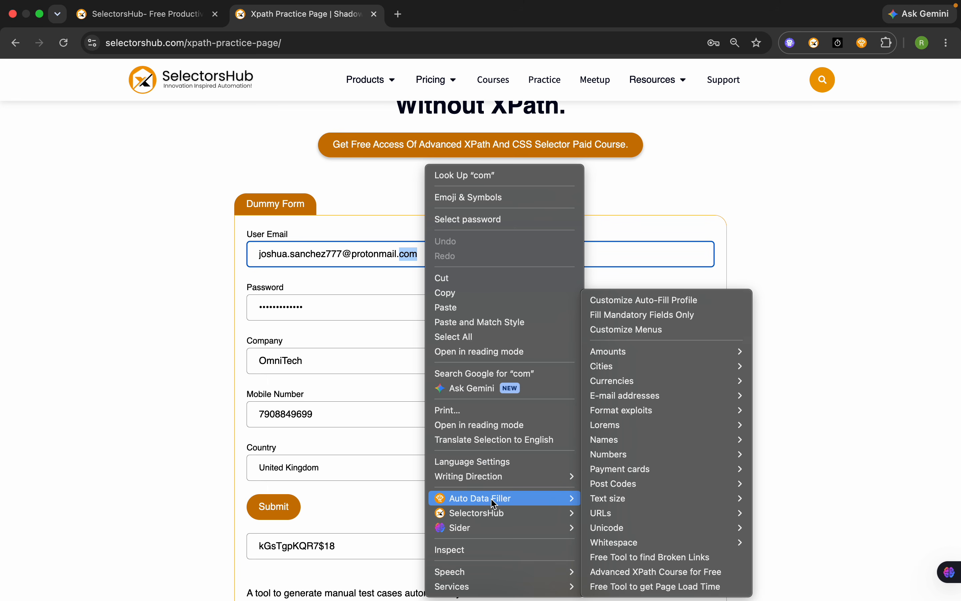
{"action": "mouse_move", "coordinate": [675, 396]}
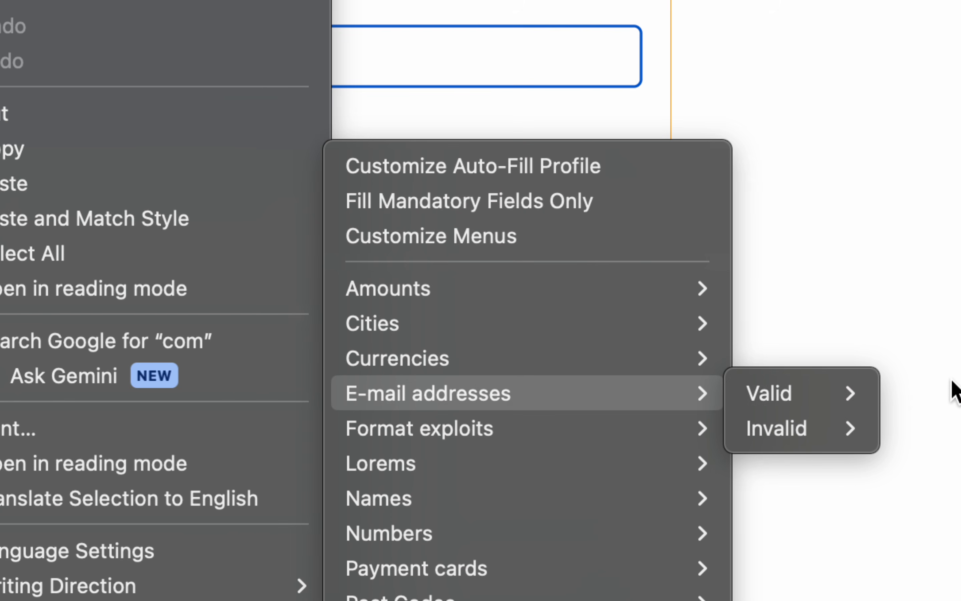
{"action": "mouse_move", "coordinate": [951, 404]}
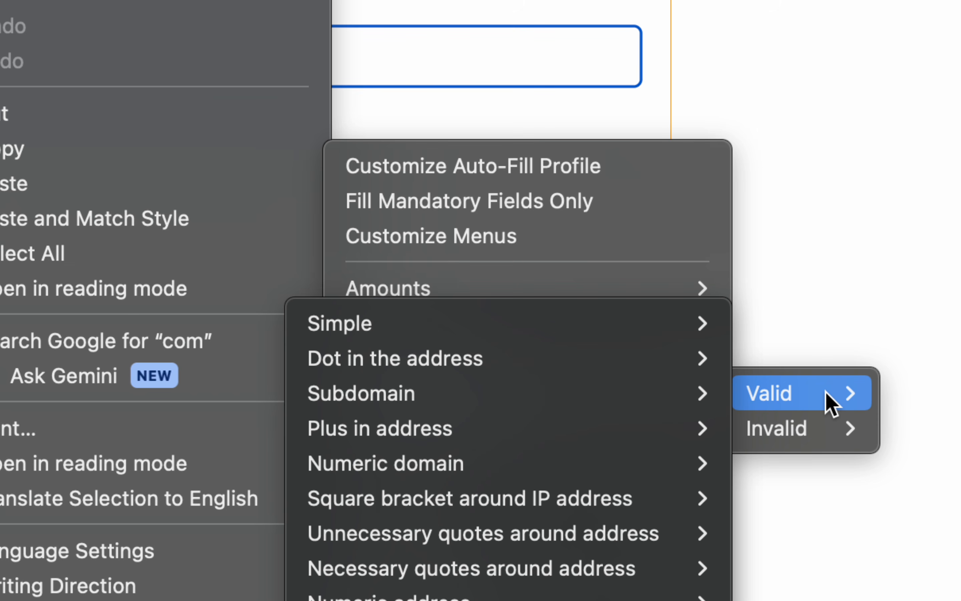
{"action": "mouse_move", "coordinate": [817, 429]}
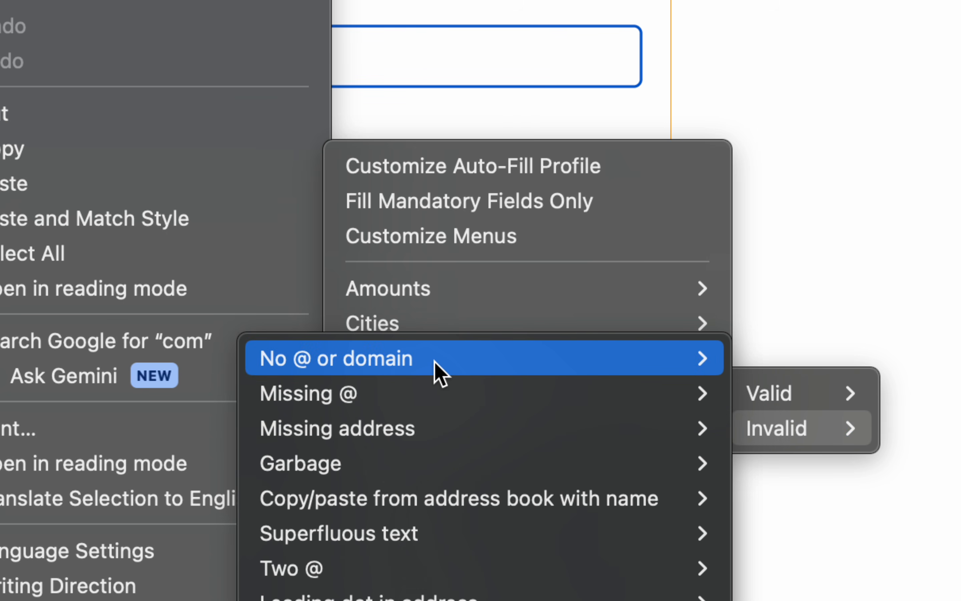
{"action": "mouse_move", "coordinate": [435, 362]}
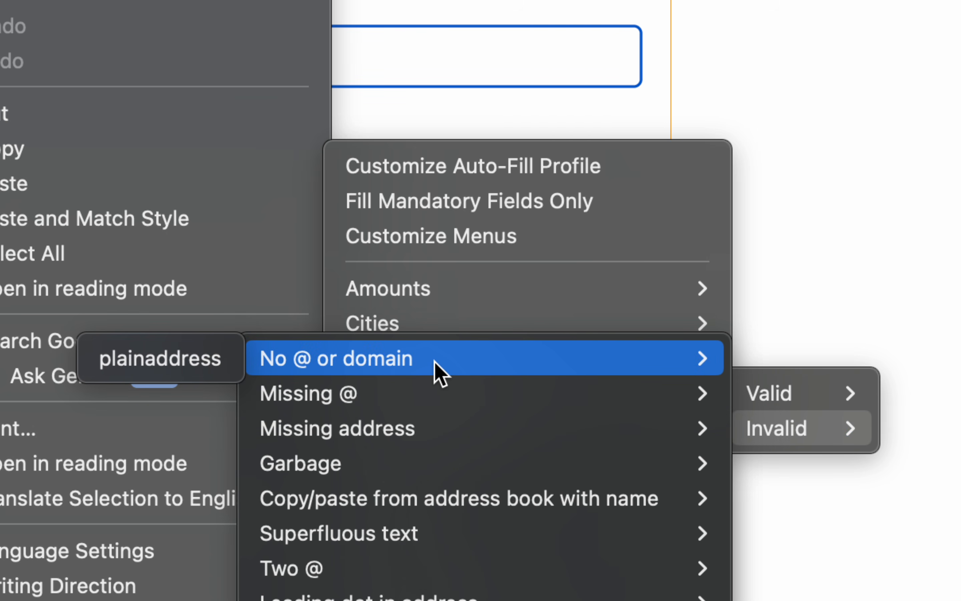
{"action": "mouse_move", "coordinate": [435, 386]}
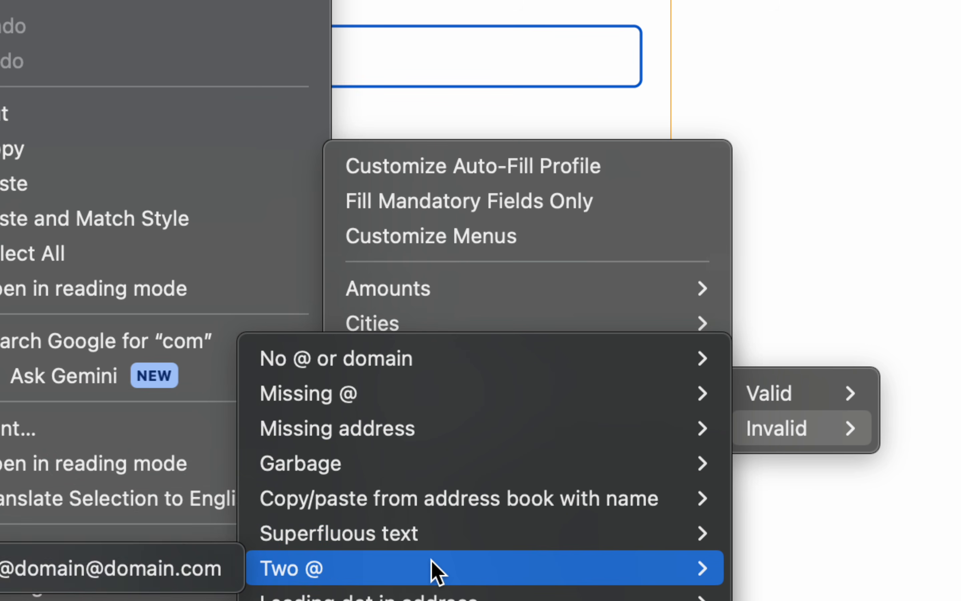
Step: Fill the User Email field with Auto Data Filler's Simple valid e-mail address and highlight the inserted value
{"action": "mouse_move", "coordinate": [833, 394]}
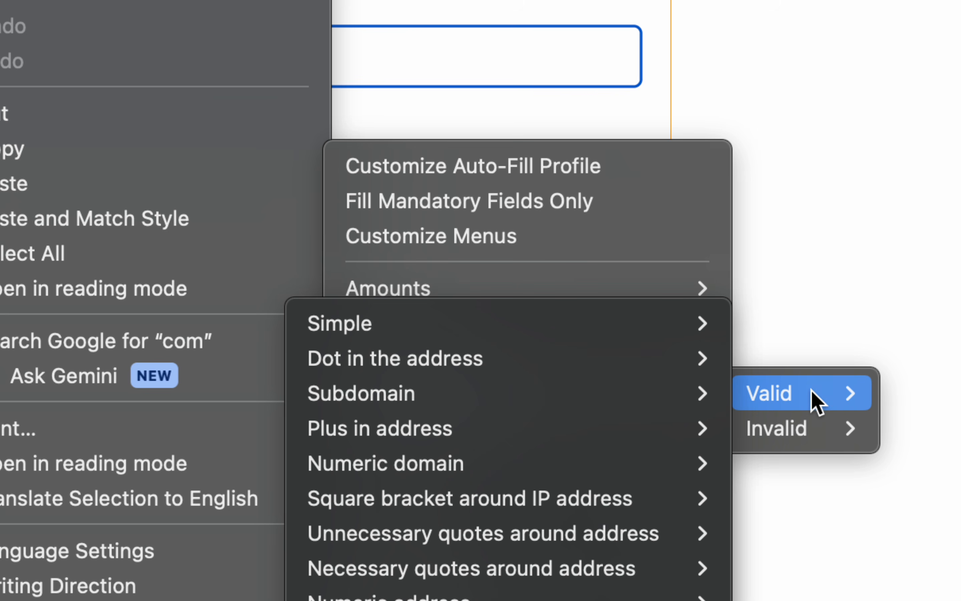
{"action": "mouse_move", "coordinate": [434, 513]}
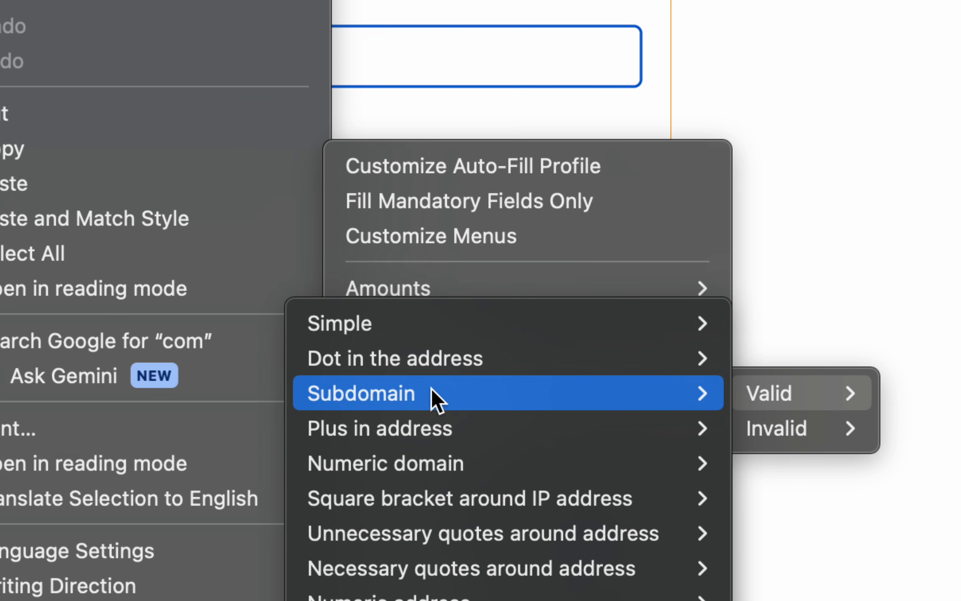
{"action": "mouse_move", "coordinate": [428, 333]}
{"action": "left_click", "coordinate": [178, 335]}
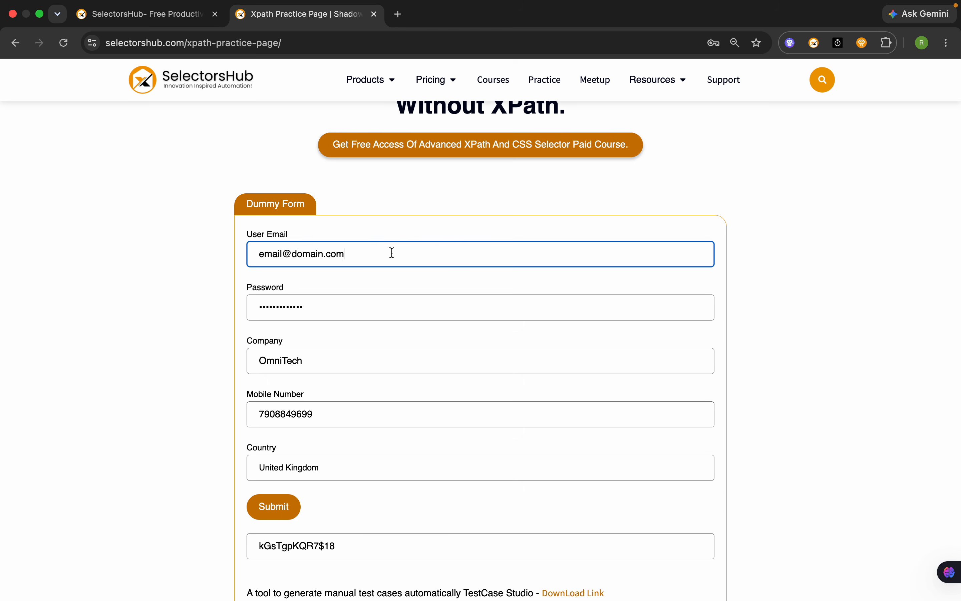
{"action": "left_click_drag", "start_coordinate": [392, 253], "coordinate": [267, 251]}
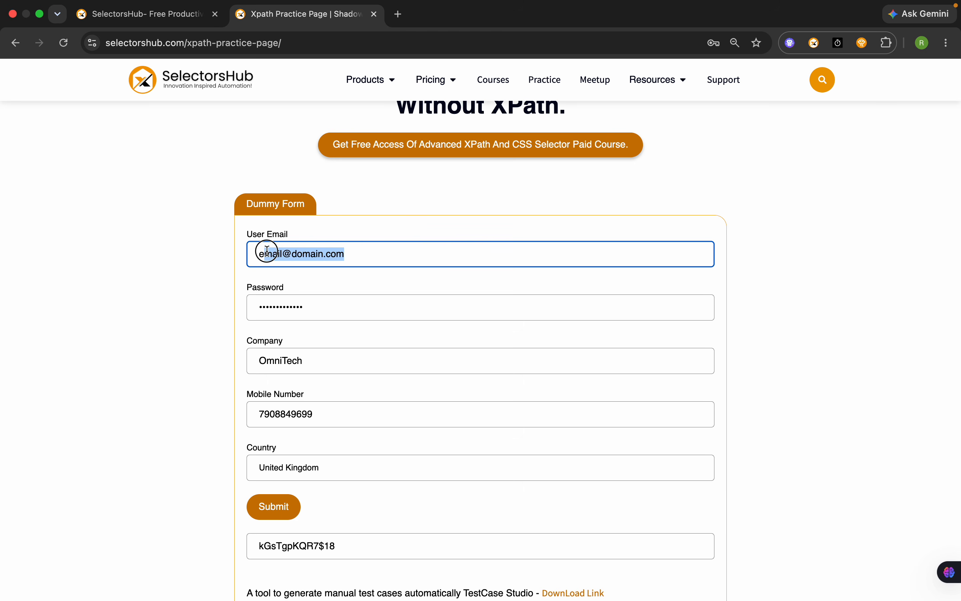
Step: Browse the Auto Data Filler data categories offered for the Mobile Number field without choosing one
{"action": "left_click", "coordinate": [320, 308]}
{"action": "left_click", "coordinate": [319, 359]}
{"action": "right_click", "coordinate": [330, 414]}
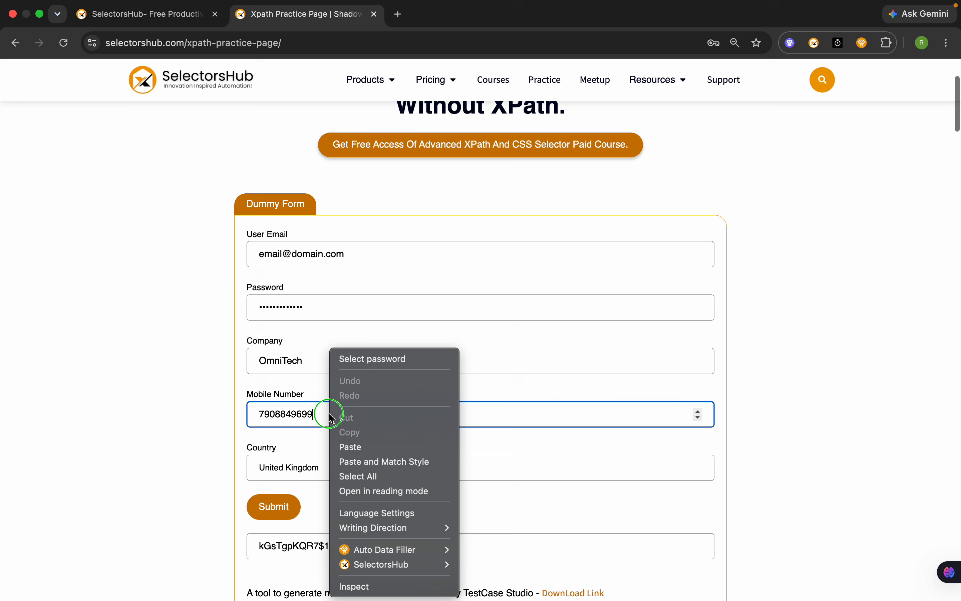
{"action": "mouse_move", "coordinate": [393, 549]}
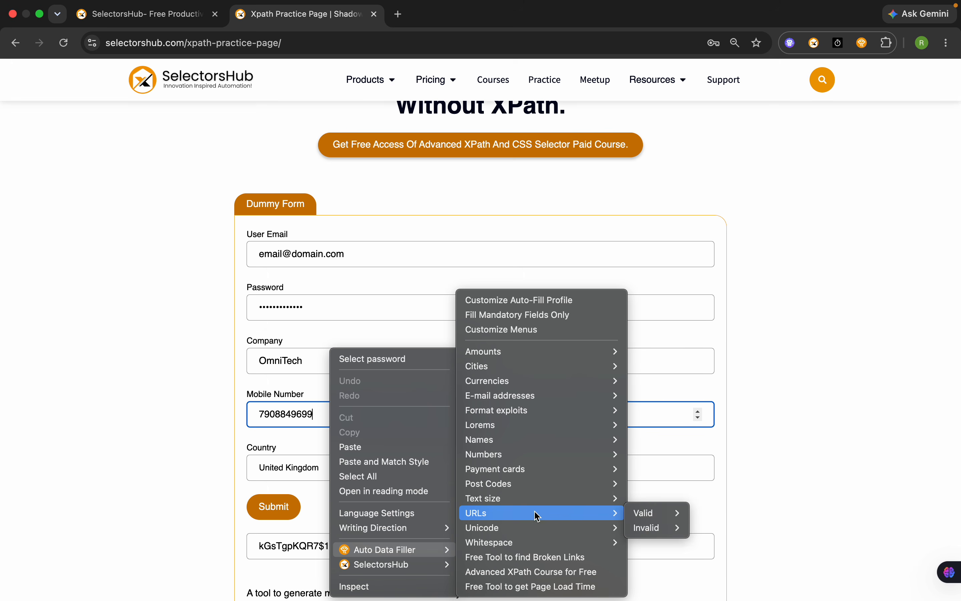
{"action": "mouse_move", "coordinate": [534, 457]}
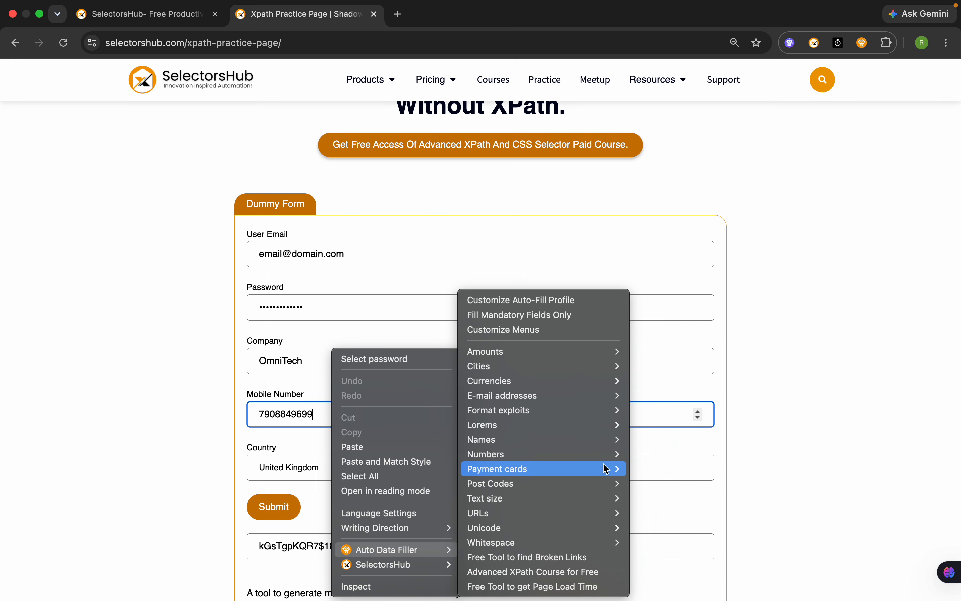
{"action": "mouse_move", "coordinate": [529, 388]}
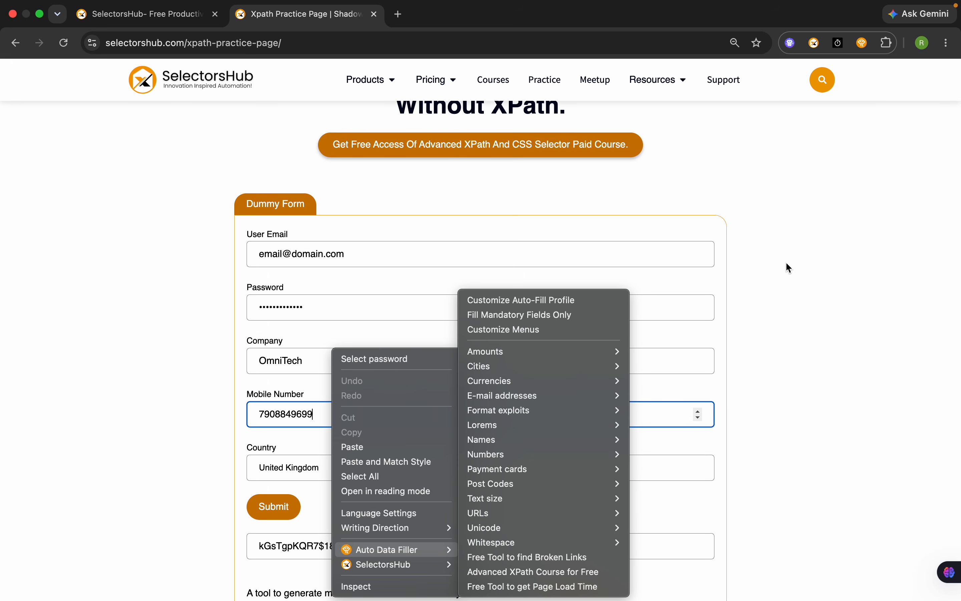
{"action": "left_click", "coordinate": [828, 426]}
Step: Clear the Card Number field in the Payment Details form
{"action": "scroll", "coordinate": [828, 426], "scroll_direction": "down", "scroll_amount": 20}
{"action": "scroll", "coordinate": [828, 425], "scroll_direction": "down", "scroll_amount": 20}
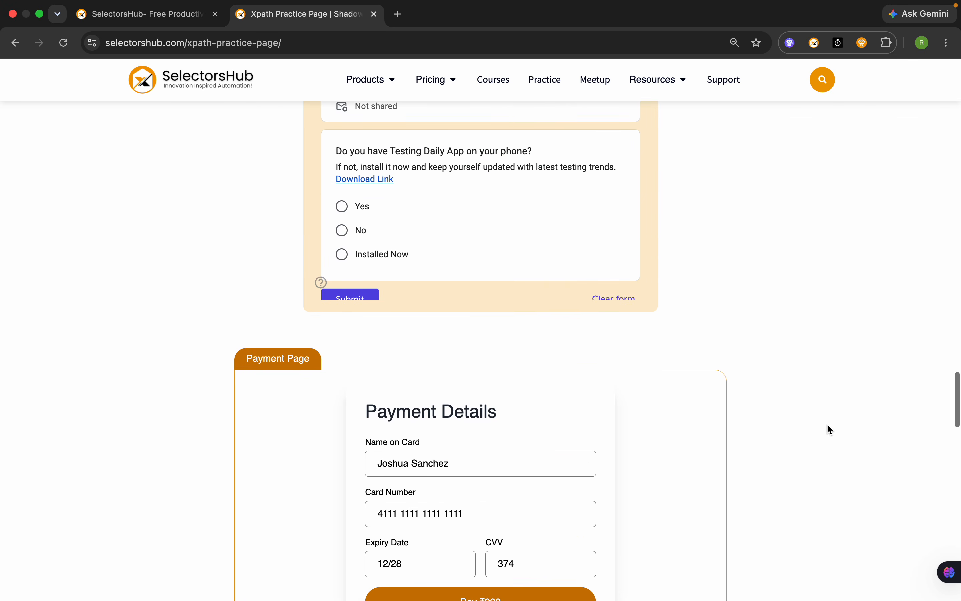
{"action": "scroll", "coordinate": [827, 424], "scroll_direction": "down", "scroll_amount": 6}
{"action": "scroll", "coordinate": [827, 423], "scroll_direction": "up", "scroll_amount": 1}
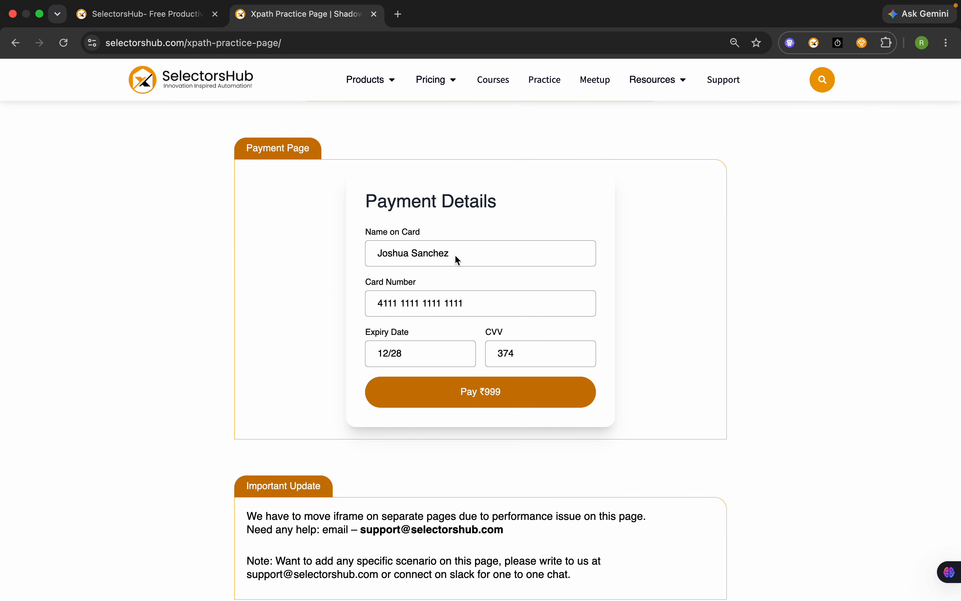
{"action": "left_click_drag", "start_coordinate": [477, 296], "coordinate": [289, 303]}
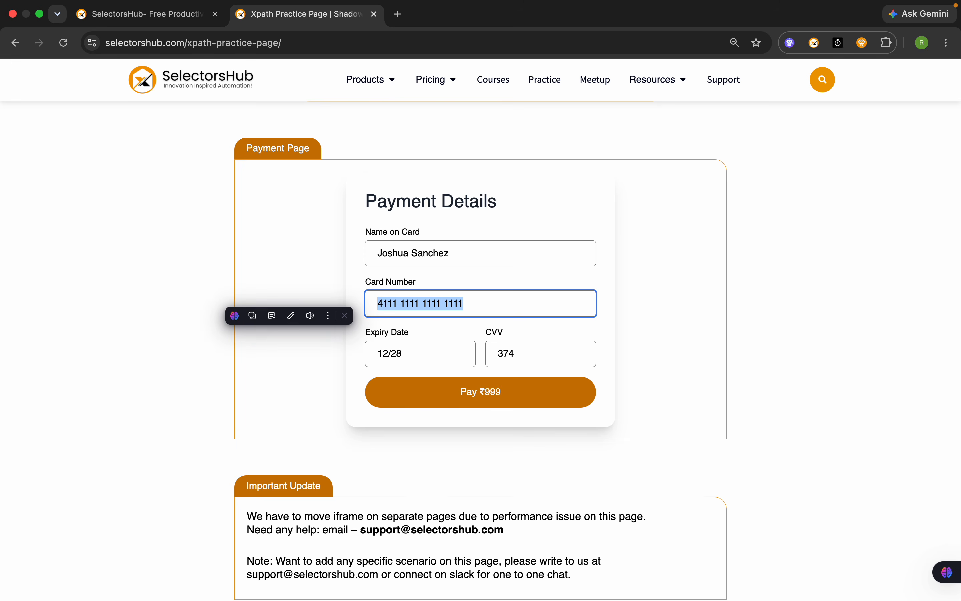
{"action": "key", "text": "BackSpace"}
Step: Fill the Card Number field with Auto Data Filler's valid Stripe Visa test card number and highlight it
{"action": "right_click", "coordinate": [422, 309]}
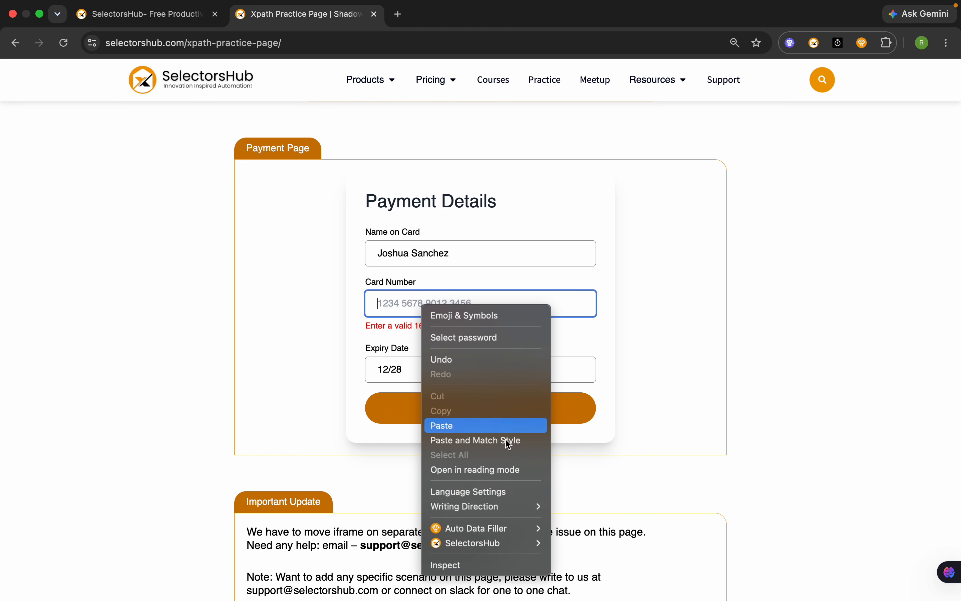
{"action": "mouse_move", "coordinate": [486, 538]}
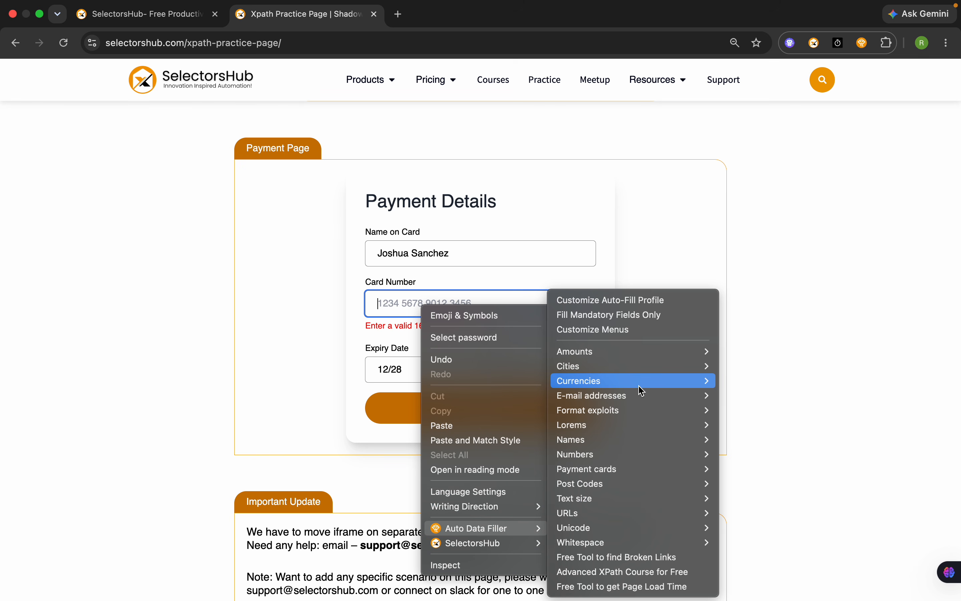
{"action": "mouse_move", "coordinate": [643, 388]}
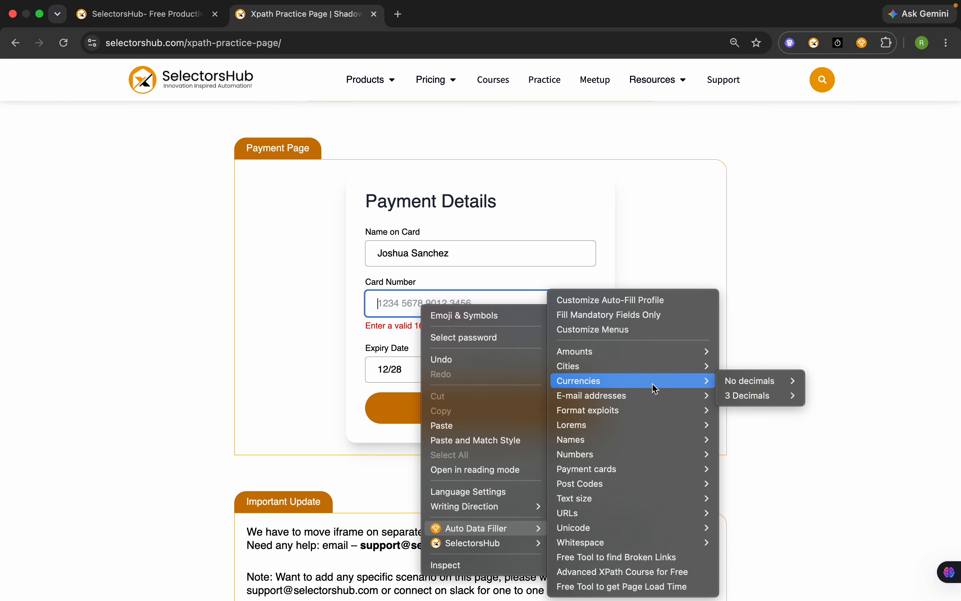
{"action": "mouse_move", "coordinate": [647, 468]}
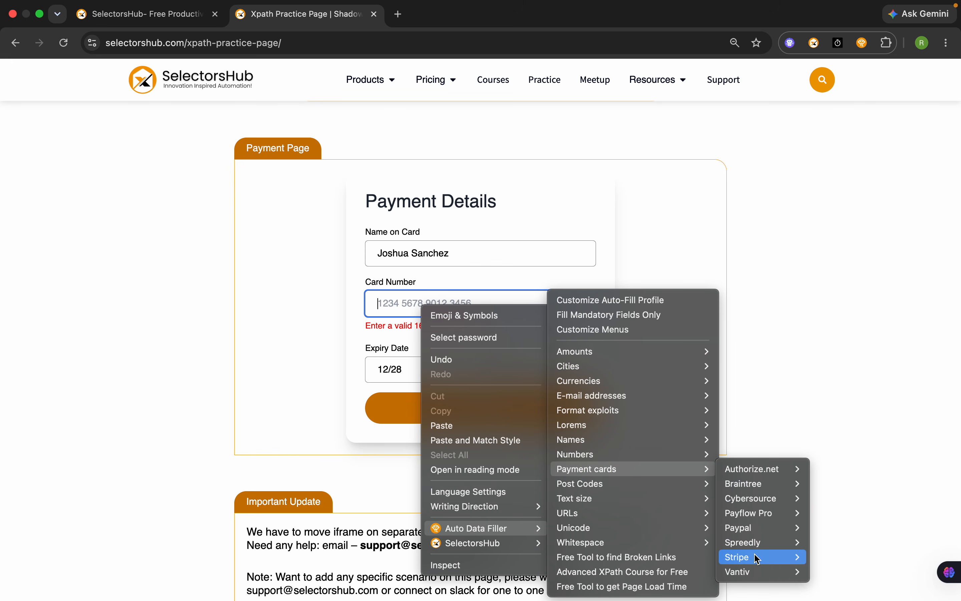
{"action": "mouse_move", "coordinate": [757, 559]}
{"action": "mouse_move", "coordinate": [847, 558]}
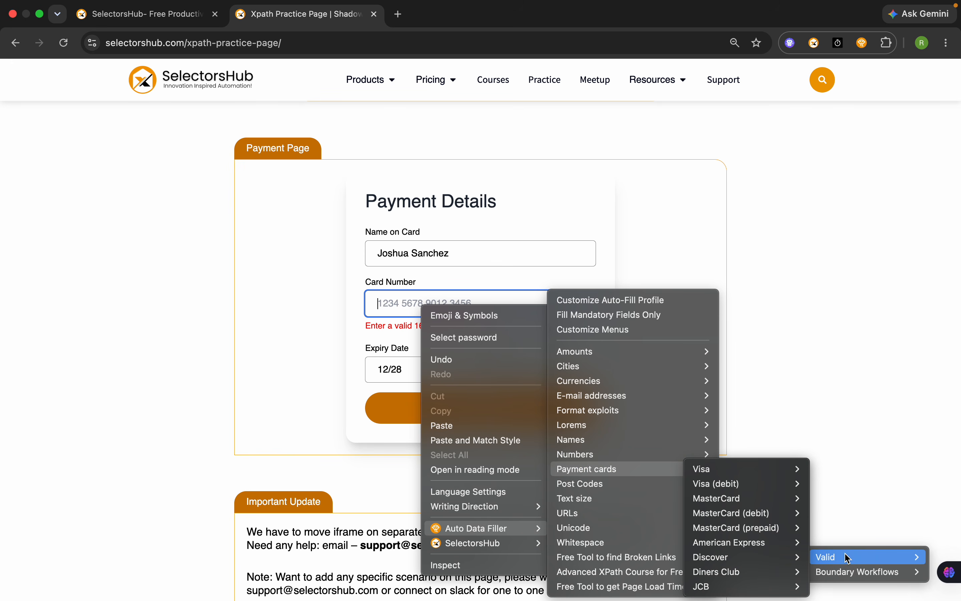
{"action": "mouse_move", "coordinate": [752, 469]}
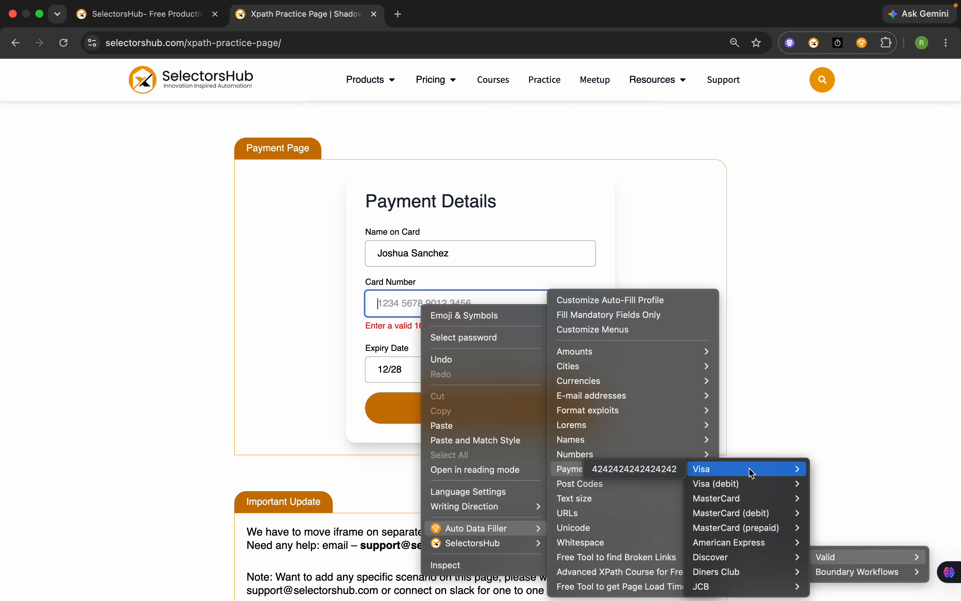
{"action": "left_click", "coordinate": [660, 471]}
{"action": "left_click_drag", "start_coordinate": [480, 302], "coordinate": [349, 303]}
Step: Open Auto Data Filler's Customize Menus page from the User Email field of the Dummy Form
{"action": "scroll", "coordinate": [443, 419], "scroll_direction": "up", "scroll_amount": 20}
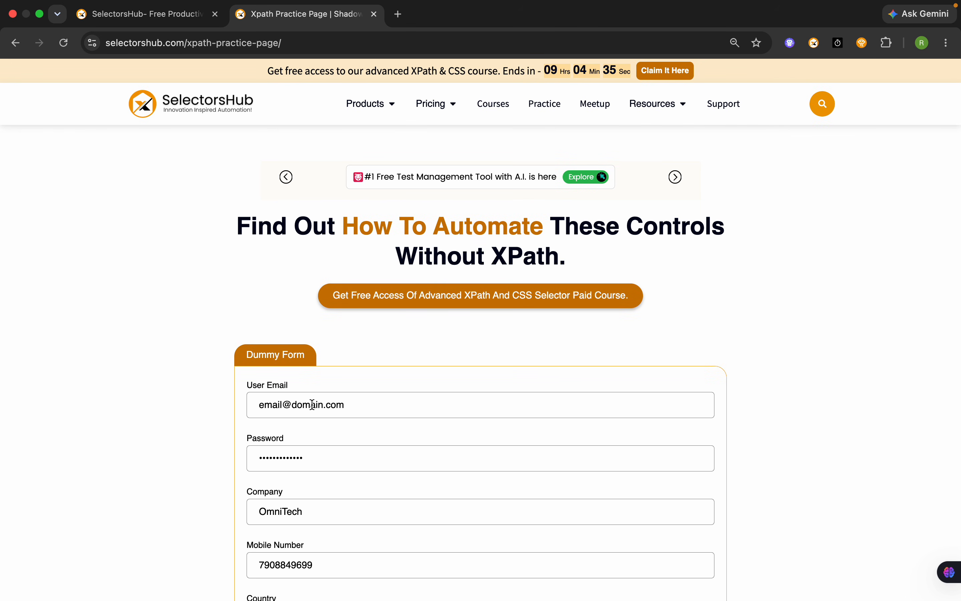
{"action": "right_click", "coordinate": [376, 405]}
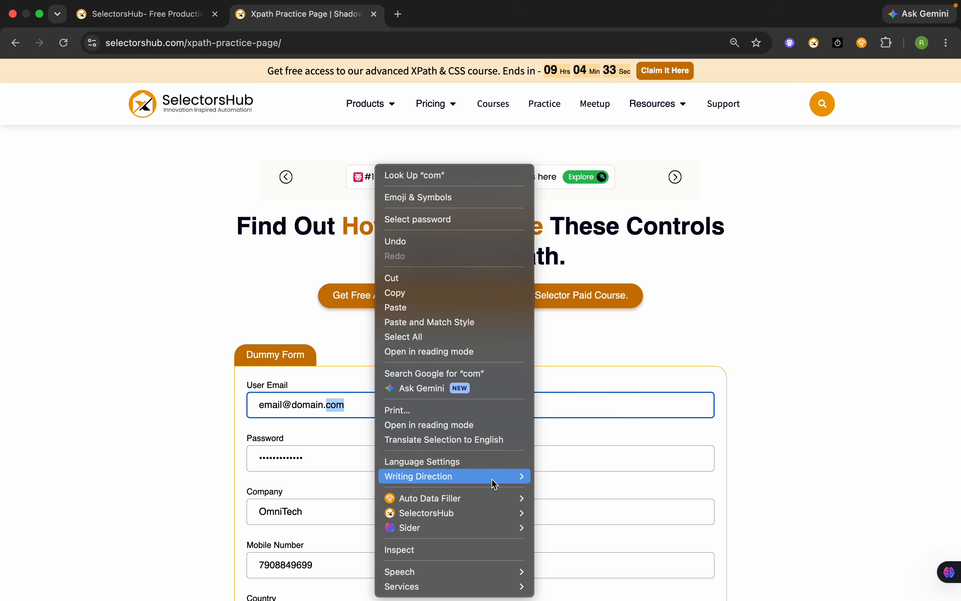
{"action": "mouse_move", "coordinate": [478, 504]}
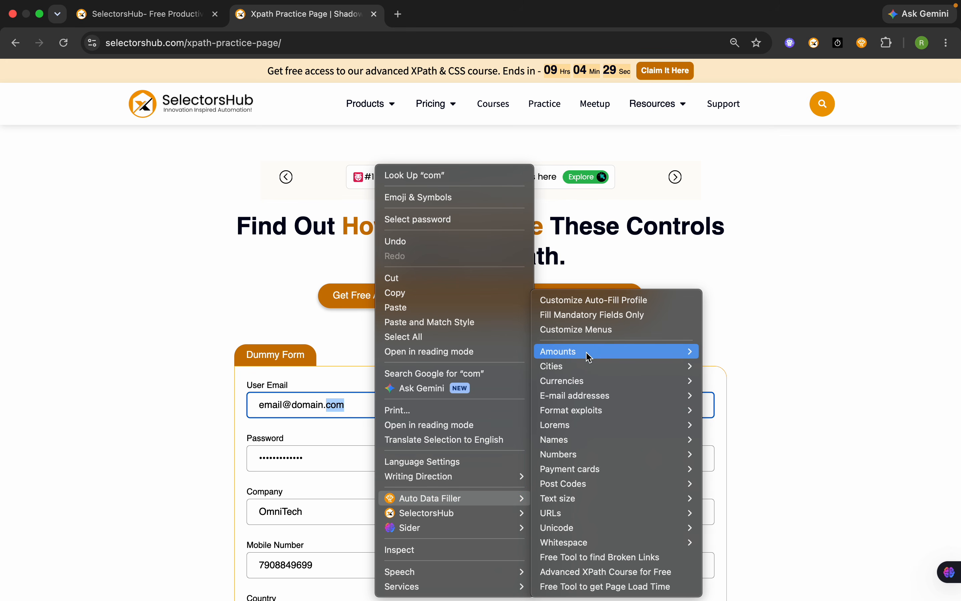
{"action": "mouse_move", "coordinate": [610, 530]}
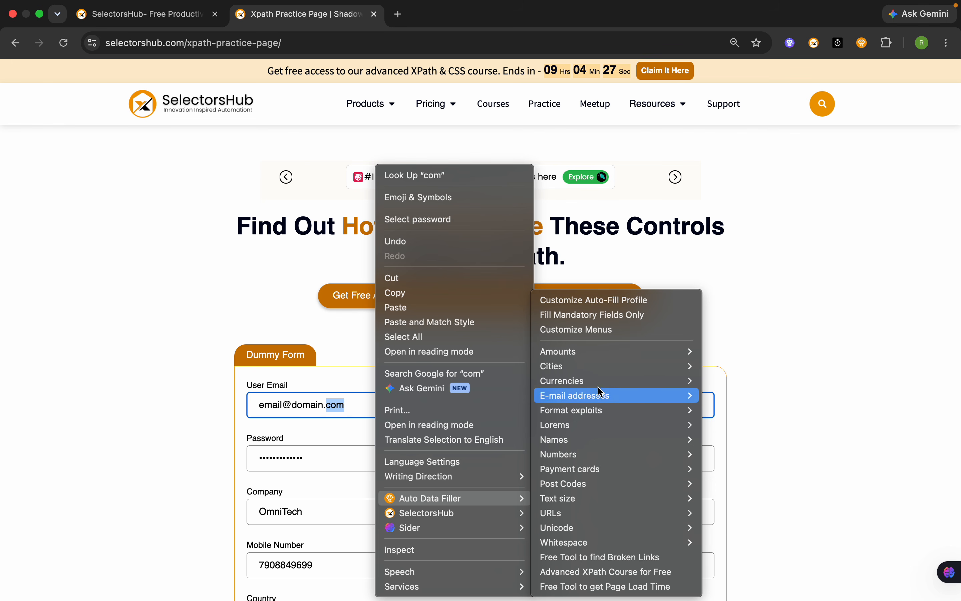
{"action": "left_click", "coordinate": [572, 337]}
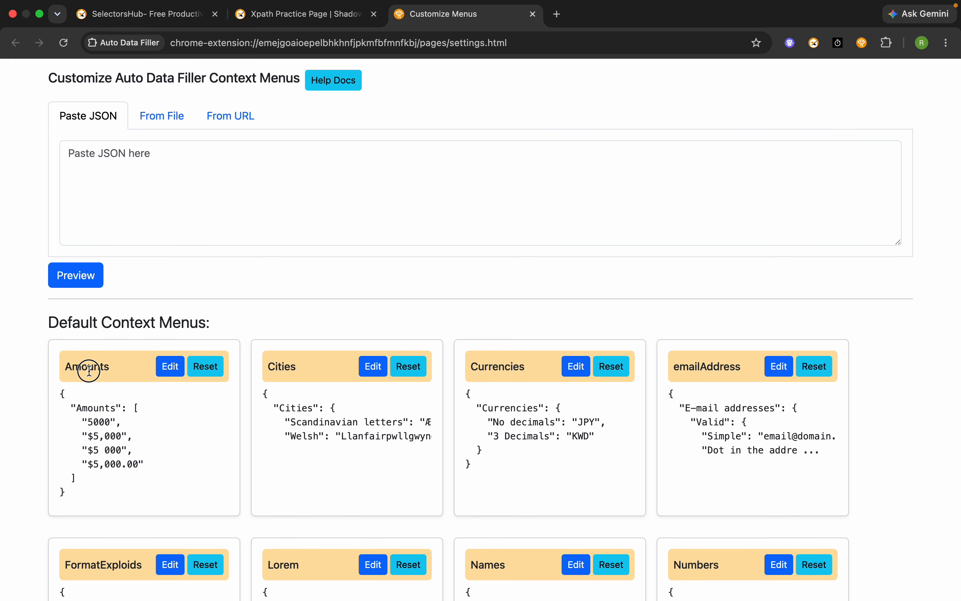
Step: Review the default Cities, Currencies and emailAddress menu definitions, and place the cursor in the JSON paste area
{"action": "left_click", "coordinate": [289, 367]}
{"action": "left_click_drag", "start_coordinate": [461, 388], "coordinate": [567, 469]}
{"action": "left_click_drag", "start_coordinate": [760, 485], "coordinate": [660, 393]}
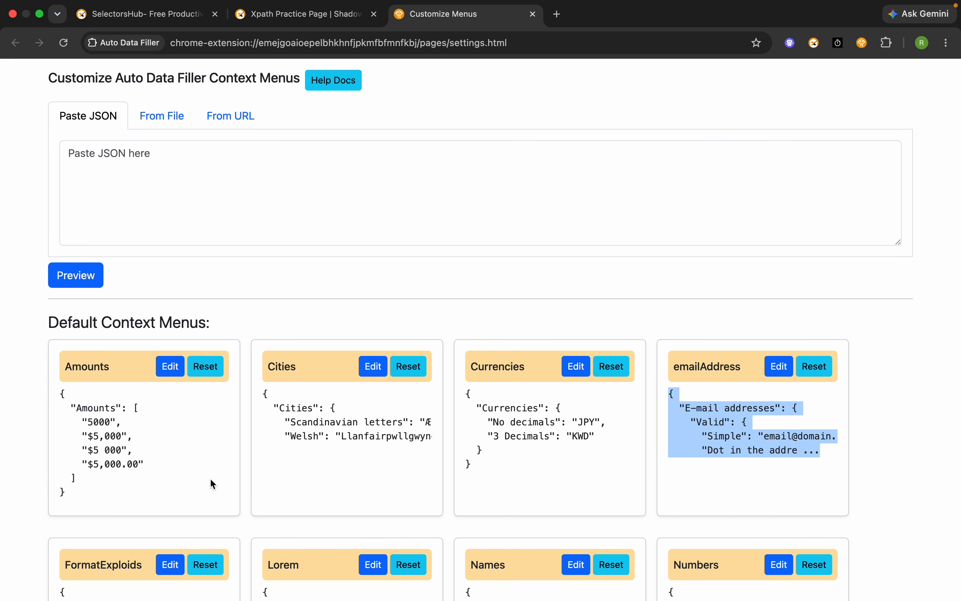
{"action": "scroll", "coordinate": [211, 482], "scroll_direction": "down", "scroll_amount": 10}
{"action": "scroll", "coordinate": [210, 423], "scroll_direction": "up", "scroll_amount": 10}
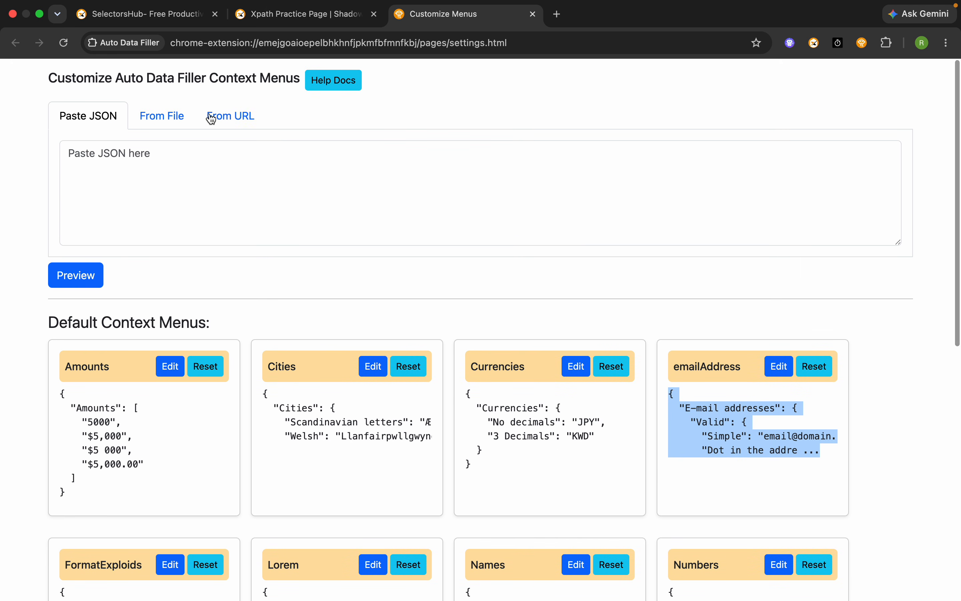
{"action": "left_click", "coordinate": [86, 160]}
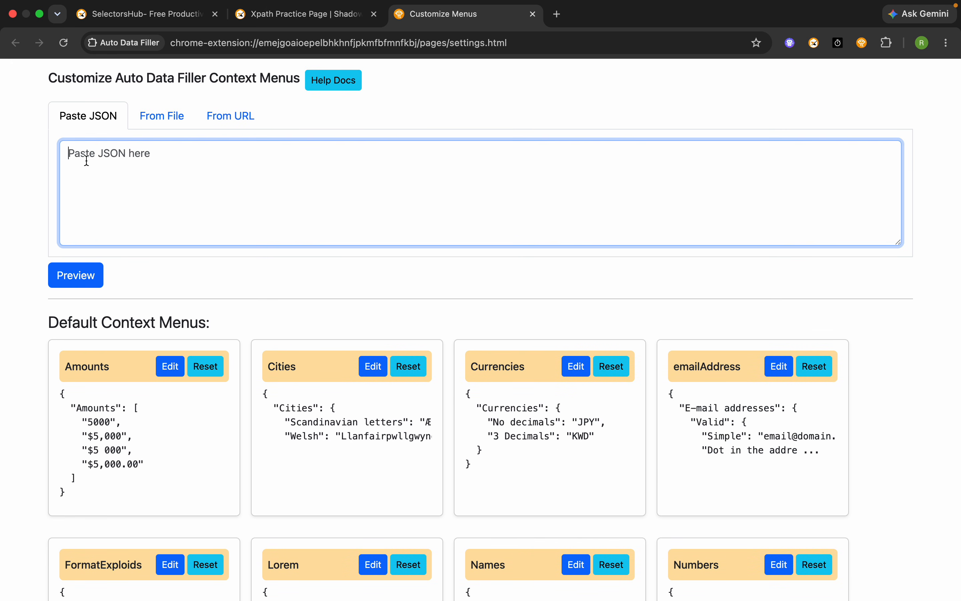
Step: Look at the file and URL options for importing custom menus, and return to the option for pasting JSON
{"action": "left_click", "coordinate": [171, 117]}
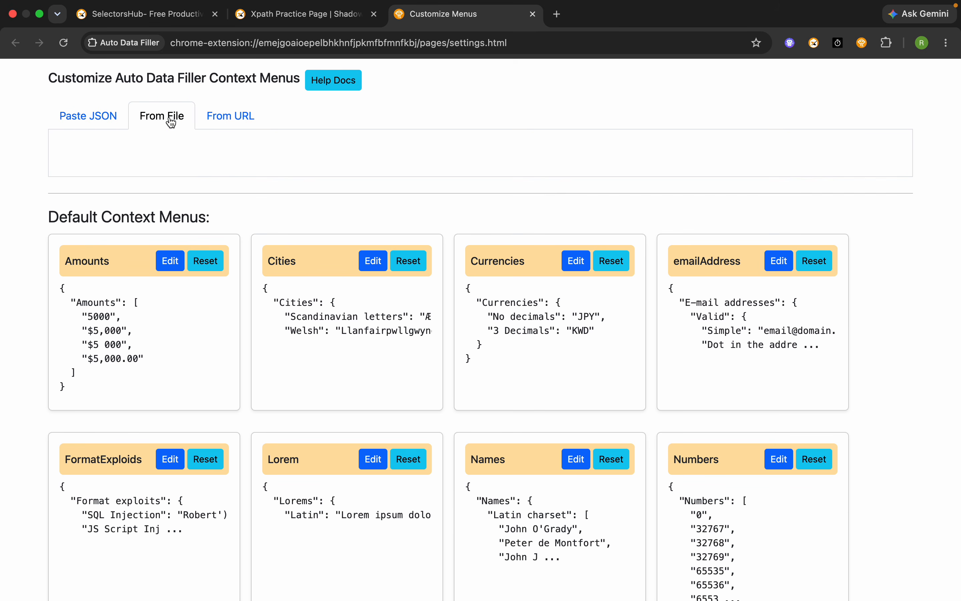
{"action": "left_click", "coordinate": [229, 116]}
{"action": "left_click", "coordinate": [112, 122]}
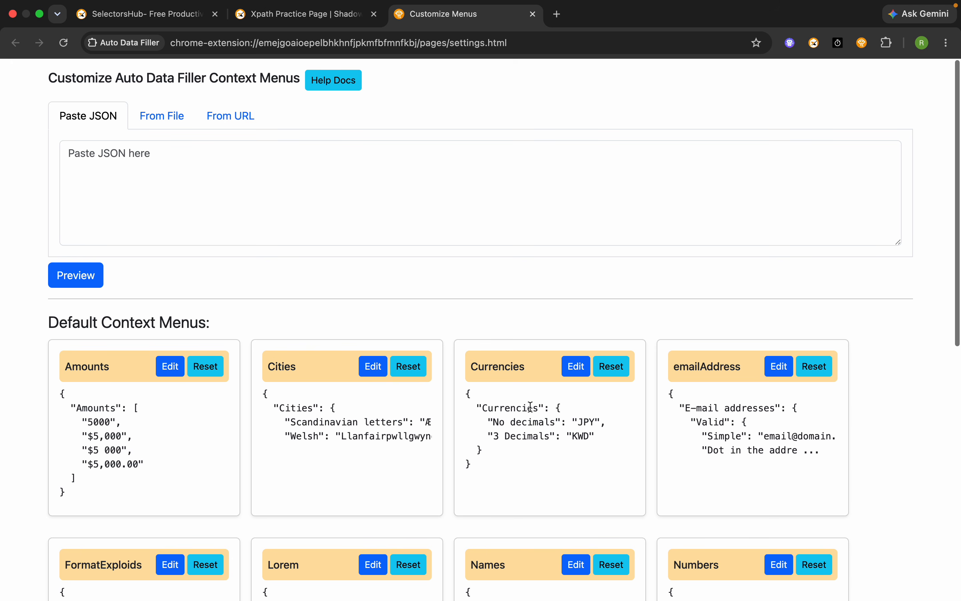
Step: Open the default emailAddress menu for editing and review its JSON through to the last Invalid entry
{"action": "left_click", "coordinate": [778, 366]}
{"action": "scroll", "coordinate": [209, 209], "scroll_direction": "down", "scroll_amount": 10}
{"action": "scroll", "coordinate": [194, 208], "scroll_direction": "down", "scroll_amount": 8}
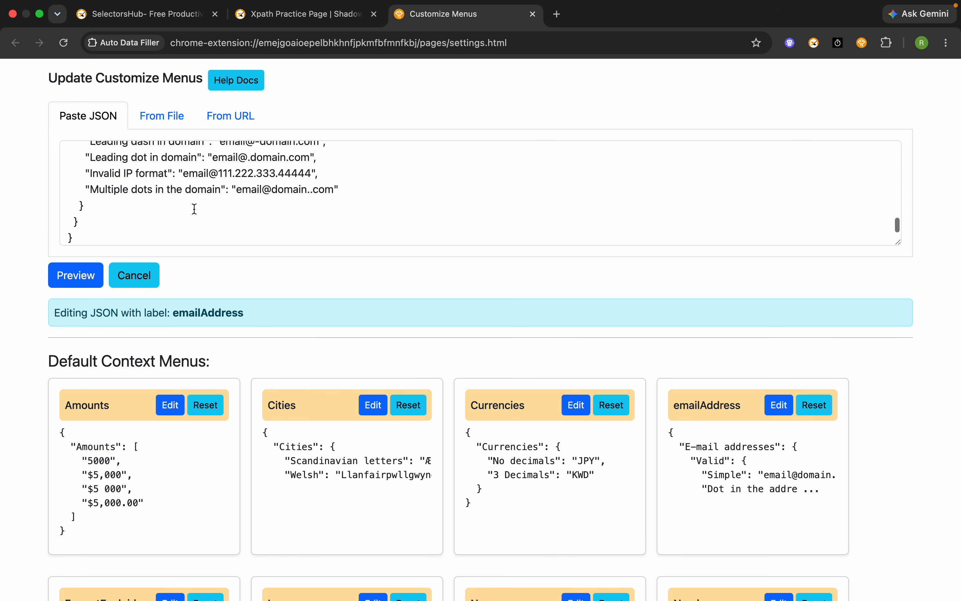
{"action": "scroll", "coordinate": [194, 208], "scroll_direction": "up", "scroll_amount": 8}
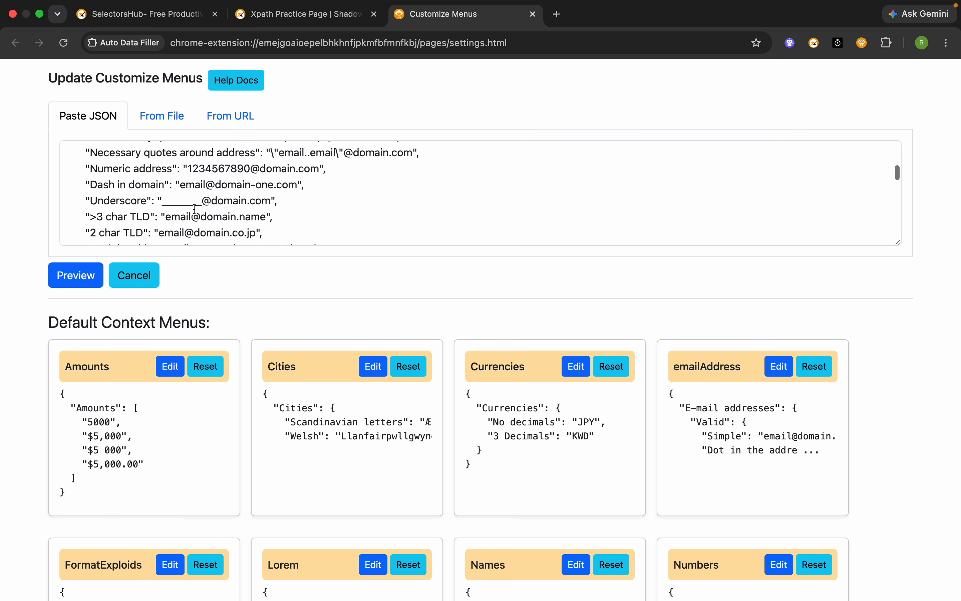
{"action": "scroll", "coordinate": [194, 208], "scroll_direction": "up", "scroll_amount": 5}
{"action": "scroll", "coordinate": [195, 208], "scroll_direction": "down", "scroll_amount": 8}
{"action": "scroll", "coordinate": [195, 208], "scroll_direction": "down", "scroll_amount": 8}
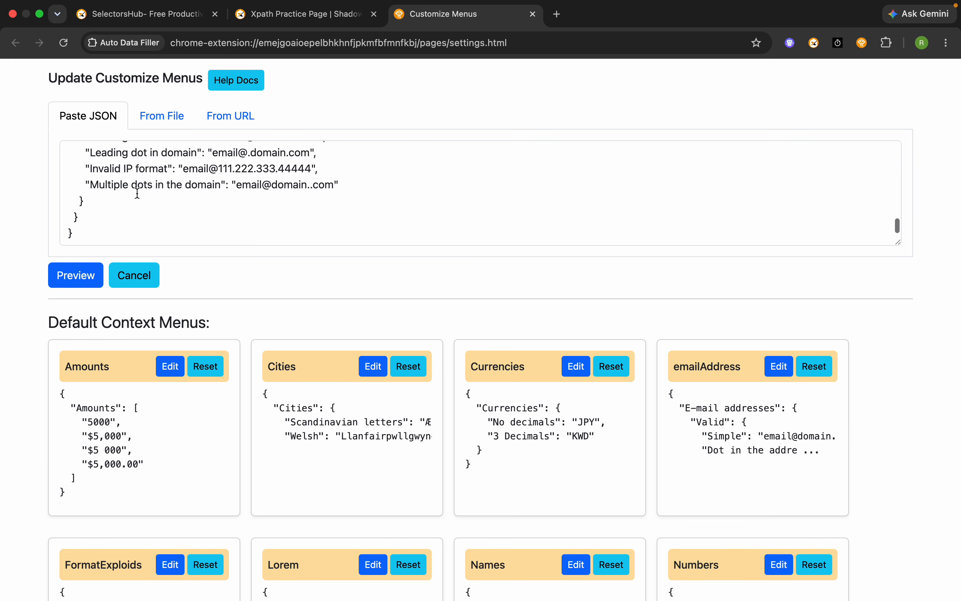
Step: Duplicate the "Multiple dots in the domain" entry as a new, comma-separated last line of the Invalid email list
{"action": "left_click_drag", "start_coordinate": [87, 181], "coordinate": [366, 181]}
{"action": "key", "text": "cmd+c"}
{"action": "left_click", "coordinate": [370, 185]}
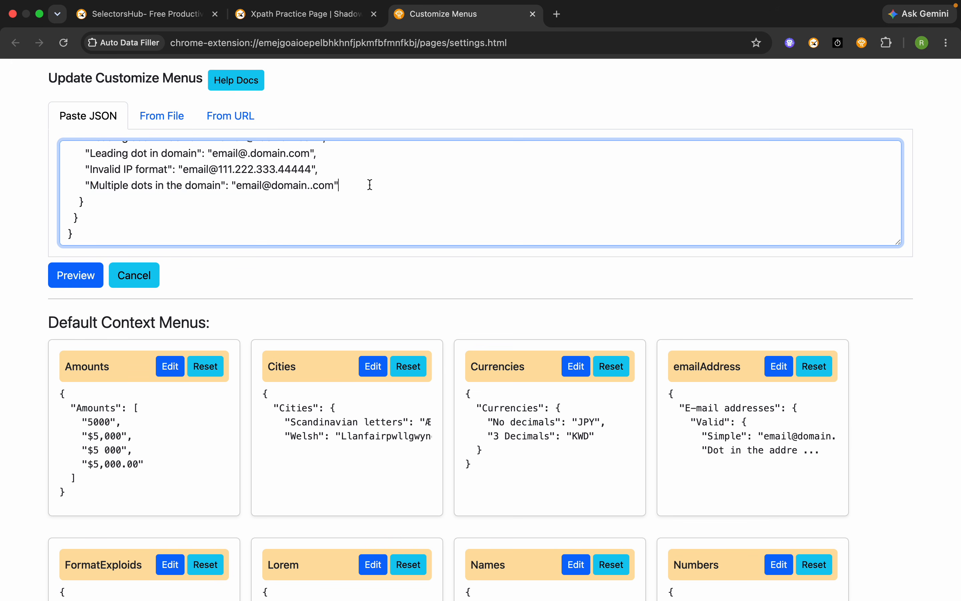
{"action": "left_click", "coordinate": [208, 201]}
{"action": "key", "text": "cmd+v"}
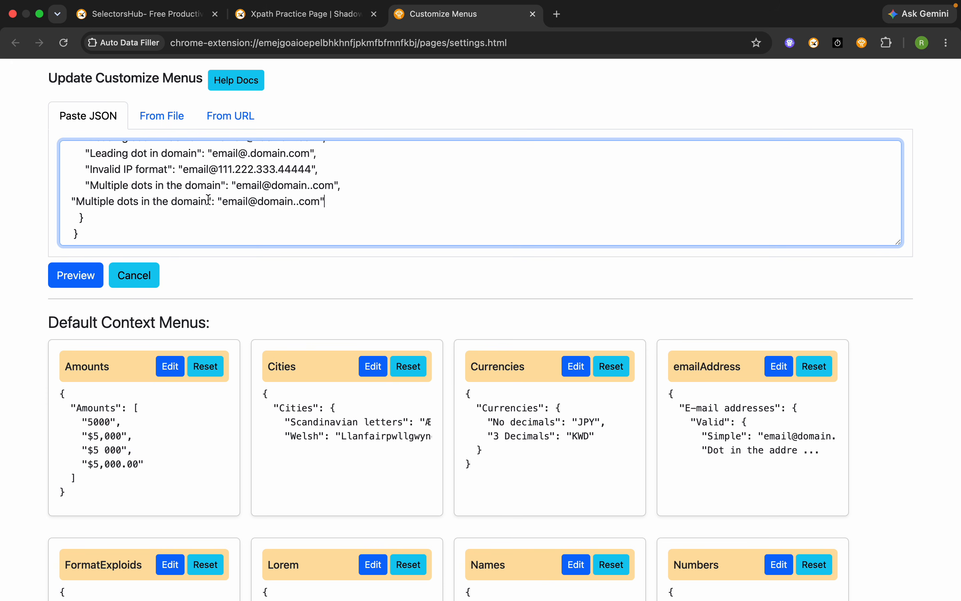
Step: Rename the duplicated entry in the Invalid email list as "2 @ symbols"
{"action": "left_click_drag", "start_coordinate": [81, 201], "coordinate": [202, 202]}
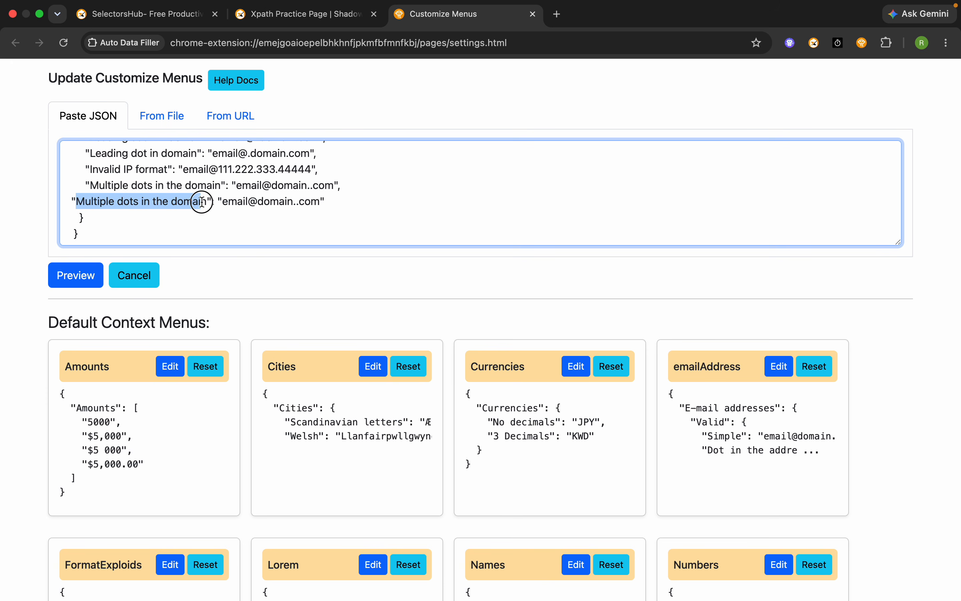
{"action": "type", "text": "dbd"}
{"action": "key", "text": "BackSpace"}
{"action": "key", "text": "BackSpace"}
{"action": "key", "text": "BackSpace"}
{"action": "type", "text": "2 @ SYM"}
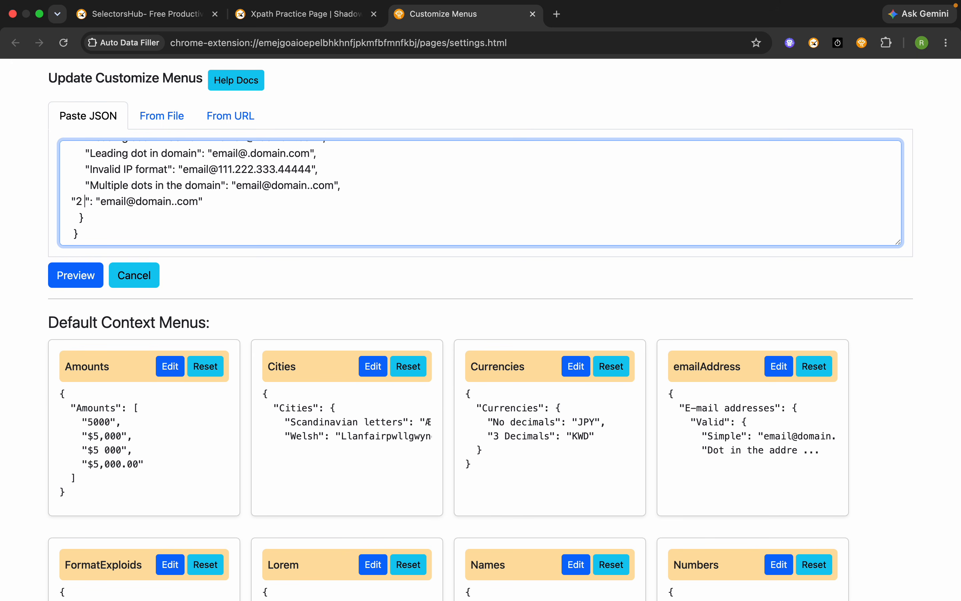
{"action": "key", "text": "BackSpace"}
{"action": "key", "text": "BackSpace"}
{"action": "key", "text": "BackSpace"}
{"action": "type", "text": "symbols"}
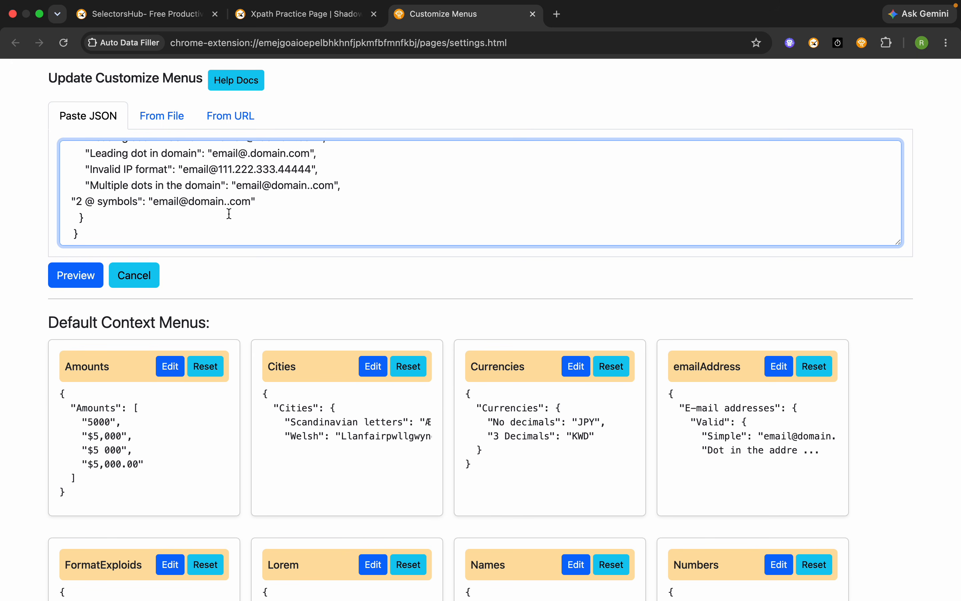
Step: Change the "2 @ symbols" entry's value to a test email containing two @ signs, and preview and save the emailAddress menu
{"action": "left_click", "coordinate": [229, 202]}
{"action": "key", "text": "BackSpace"}
{"action": "type", "text": "@domain2."}
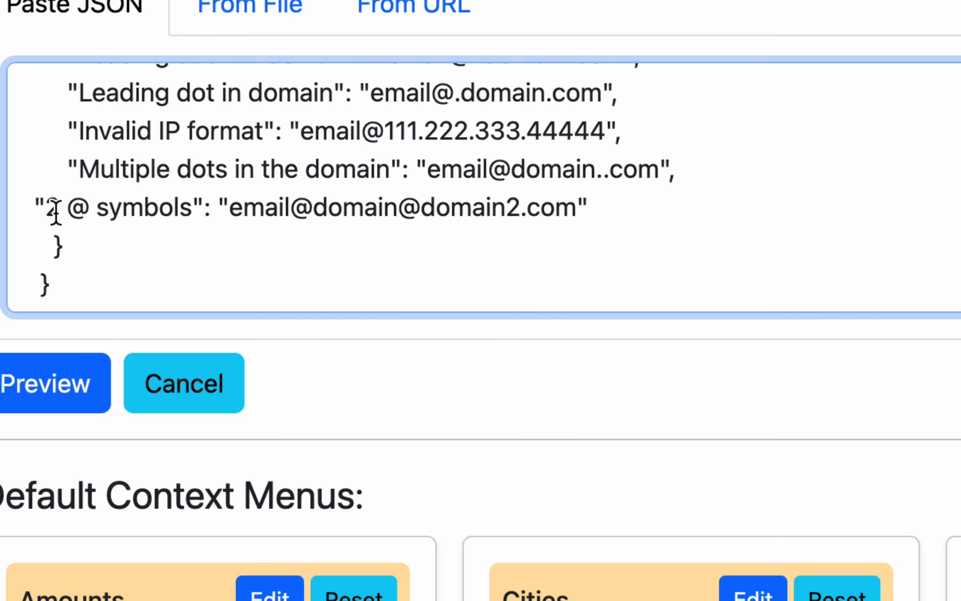
{"action": "left_click_drag", "start_coordinate": [227, 207], "coordinate": [571, 208]}
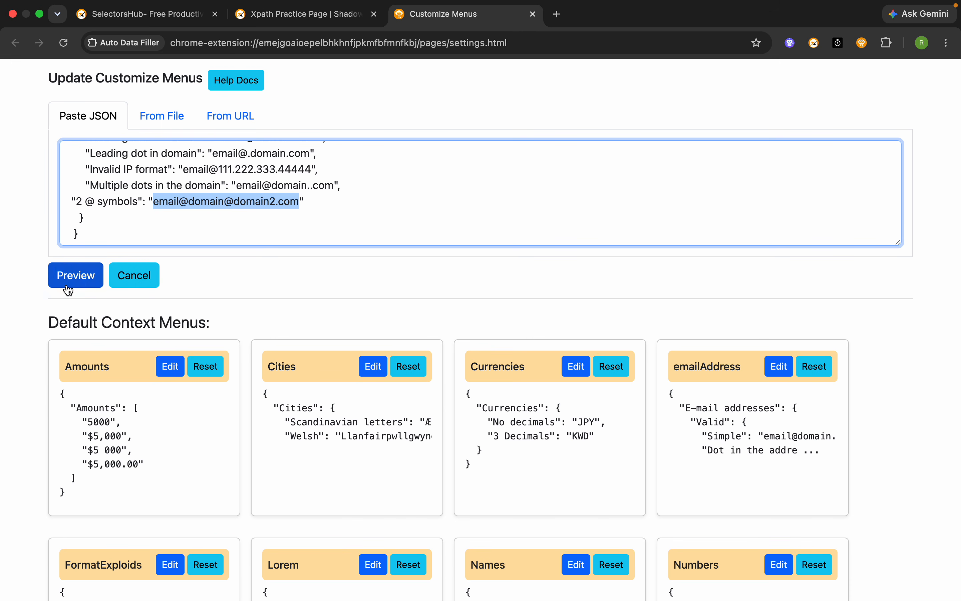
{"action": "left_click", "coordinate": [68, 288]}
{"action": "left_click", "coordinate": [268, 277]}
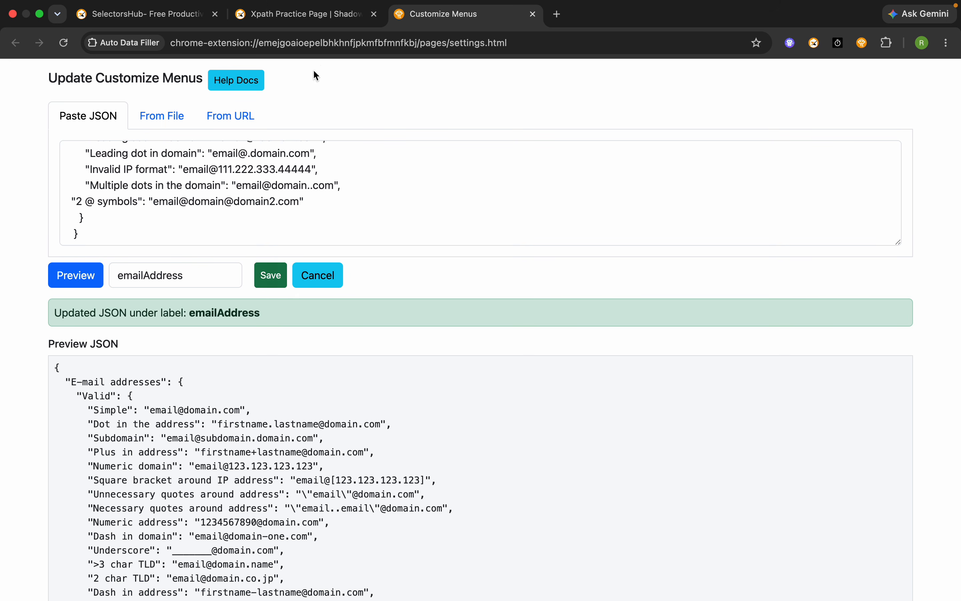
Step: Fill the Dummy Form's User Email field on the practice page with Auto Data Filler's invalid "2 @ symbols" address and highlight it
{"action": "left_click", "coordinate": [177, 22]}
{"action": "left_click", "coordinate": [314, 15]}
{"action": "scroll", "coordinate": [357, 377], "scroll_direction": "down", "scroll_amount": 1}
{"action": "left_click", "coordinate": [195, 441]}
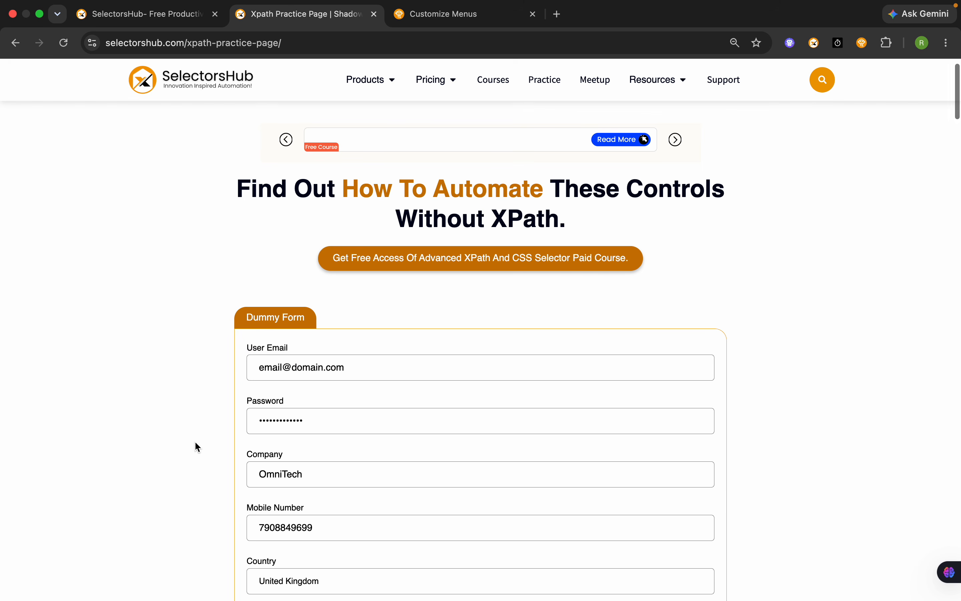
{"action": "right_click", "coordinate": [356, 368]}
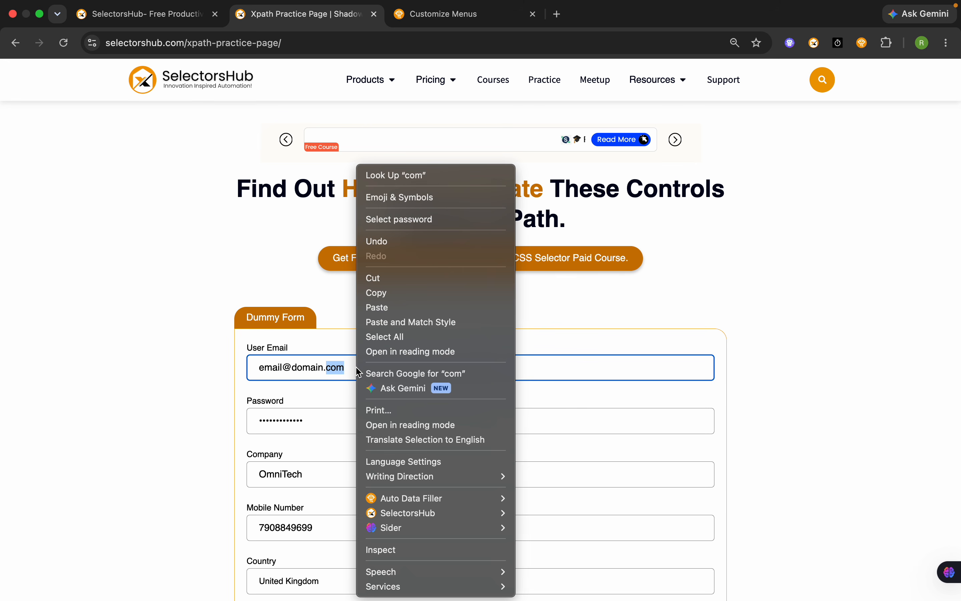
{"action": "mouse_move", "coordinate": [451, 499]}
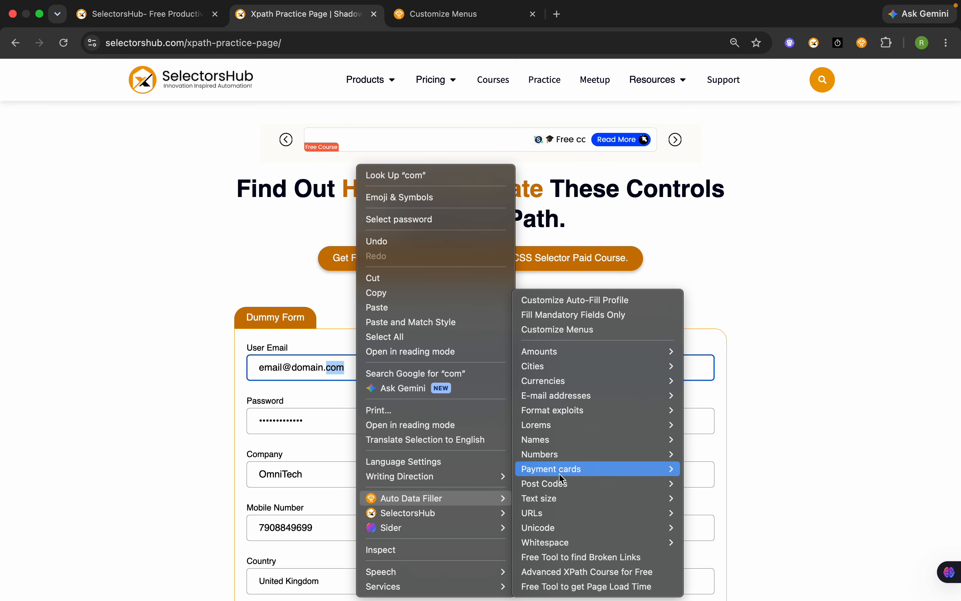
{"action": "mouse_move", "coordinate": [569, 424]}
{"action": "mouse_move", "coordinate": [595, 395]}
{"action": "mouse_move", "coordinate": [710, 410]}
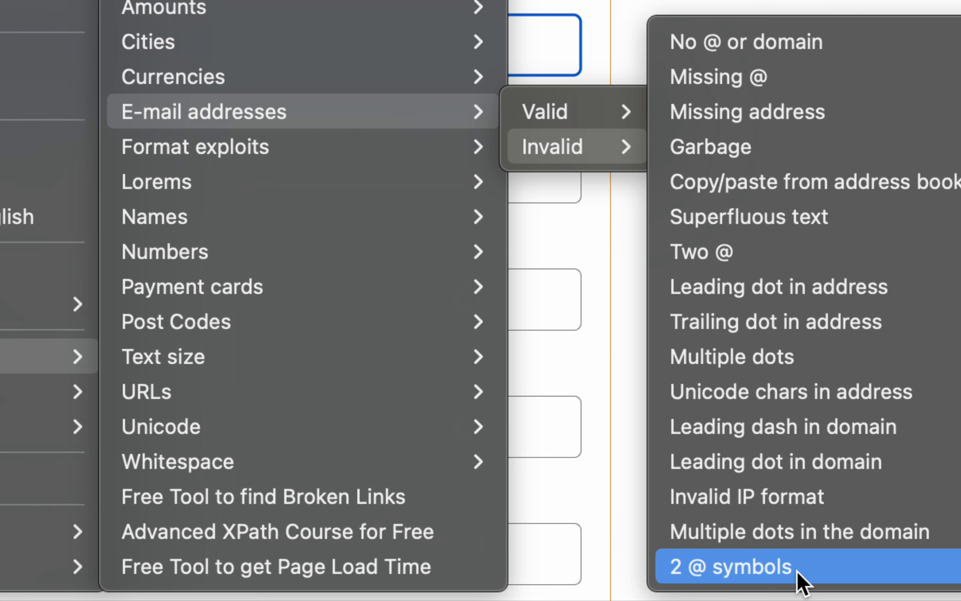
{"action": "mouse_move", "coordinate": [798, 571]}
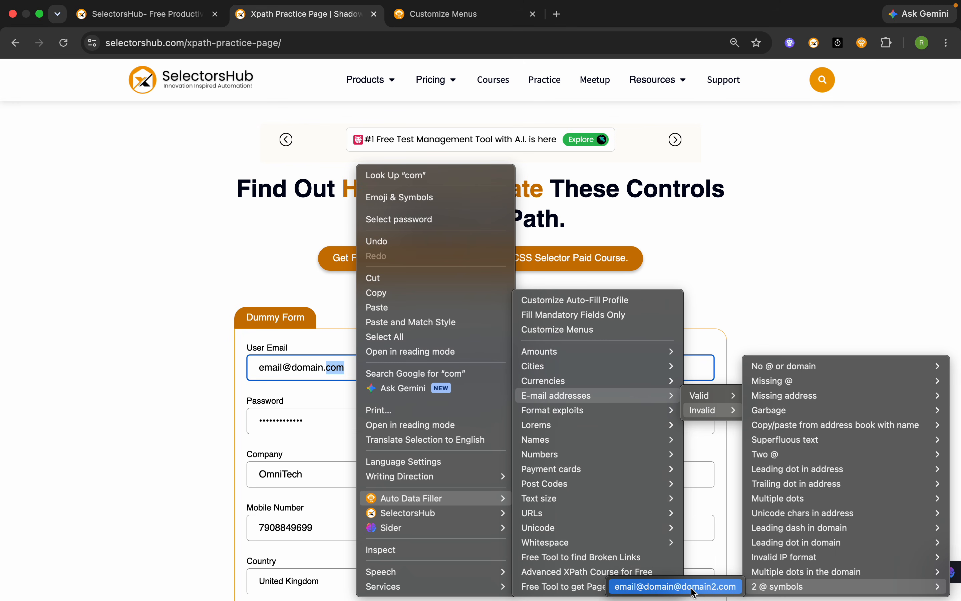
{"action": "left_click", "coordinate": [698, 589]}
{"action": "left_click_drag", "start_coordinate": [410, 373], "coordinate": [241, 372]}
Step: Return to the Customize Menus page and review the default context menus from Amounts through Whitespace
{"action": "left_click", "coordinate": [450, 15]}
{"action": "scroll", "coordinate": [393, 300], "scroll_direction": "down", "scroll_amount": 15}
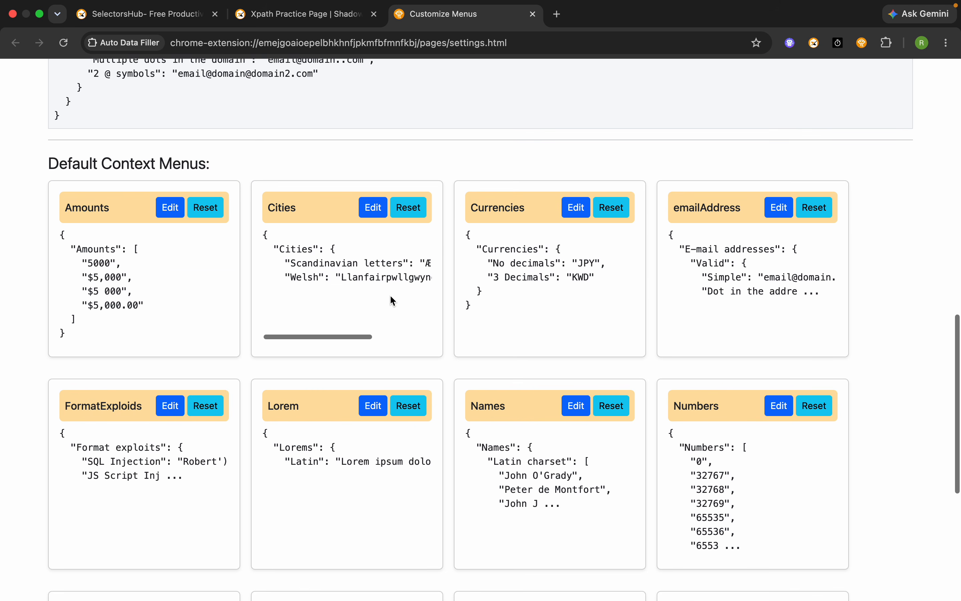
{"action": "scroll", "coordinate": [393, 301], "scroll_direction": "down", "scroll_amount": 8}
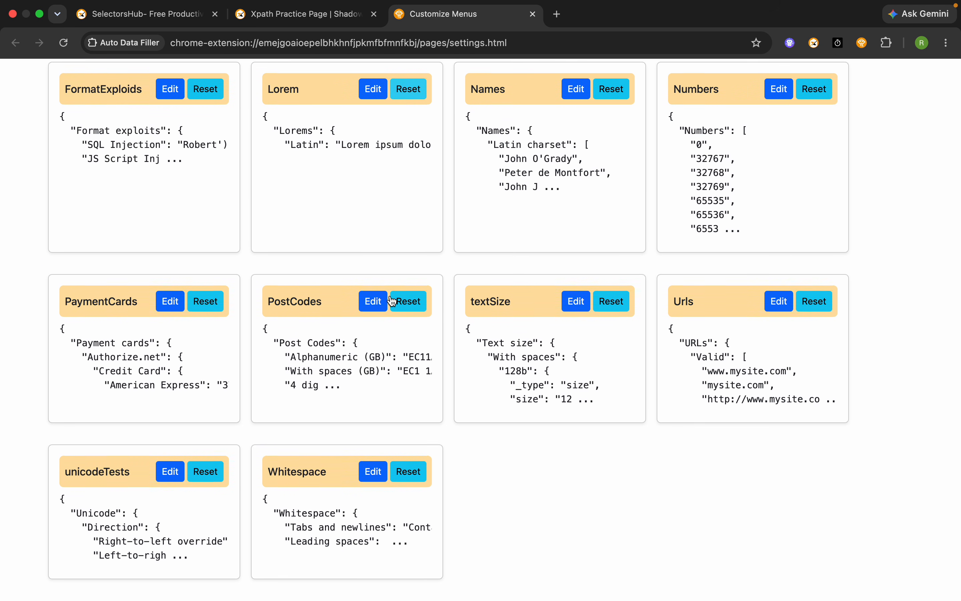
{"action": "scroll", "coordinate": [392, 301], "scroll_direction": "up", "scroll_amount": 20}
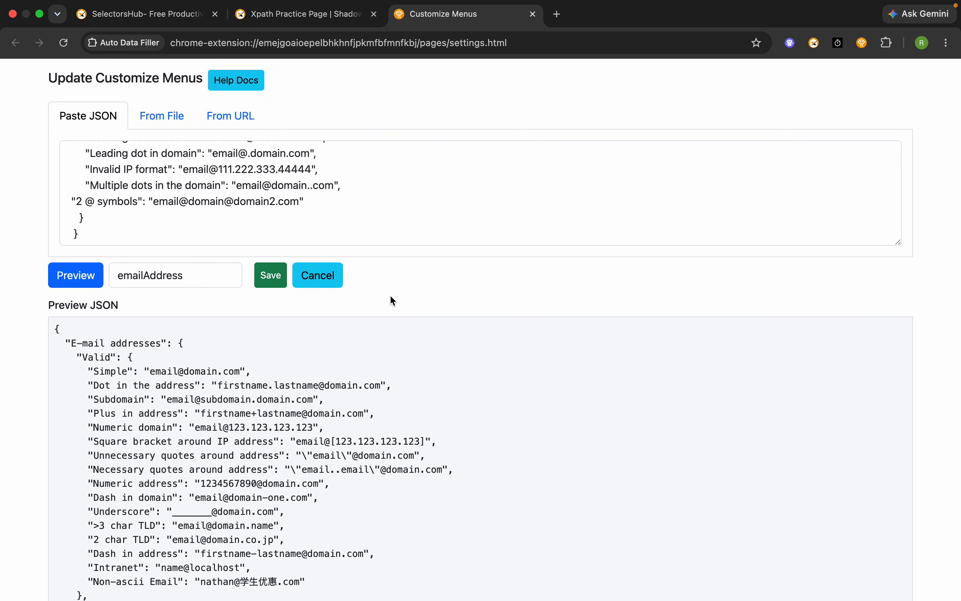
{"action": "scroll", "coordinate": [316, 437], "scroll_direction": "down", "scroll_amount": 20}
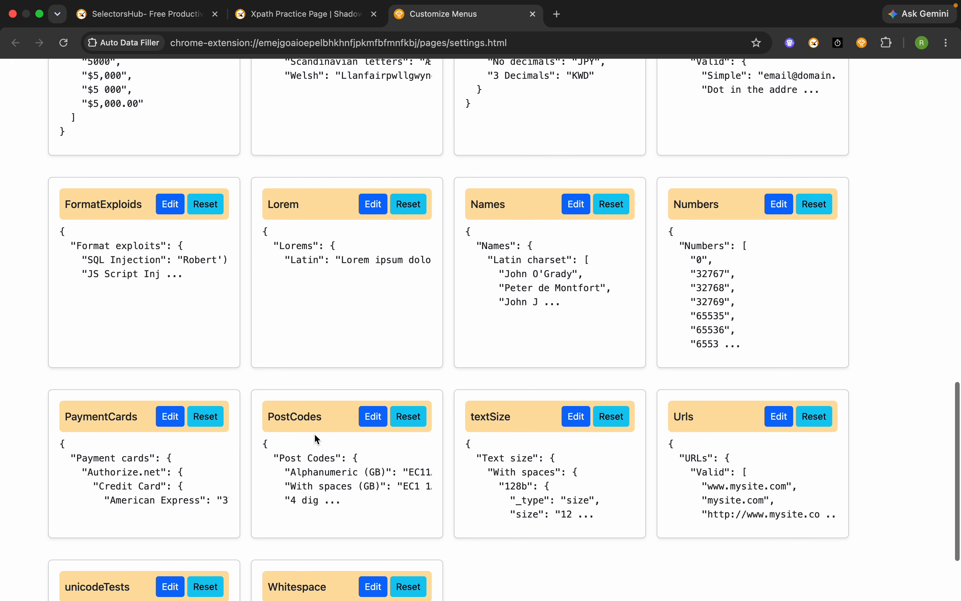
{"action": "scroll", "coordinate": [317, 438], "scroll_direction": "down", "scroll_amount": 3}
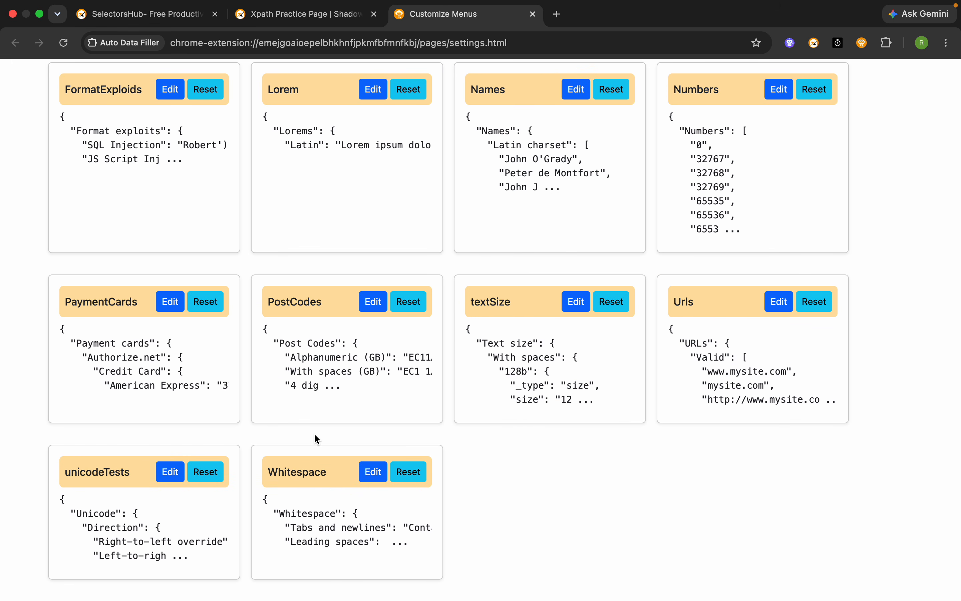
{"action": "scroll", "coordinate": [317, 438], "scroll_direction": "up", "scroll_amount": 20}
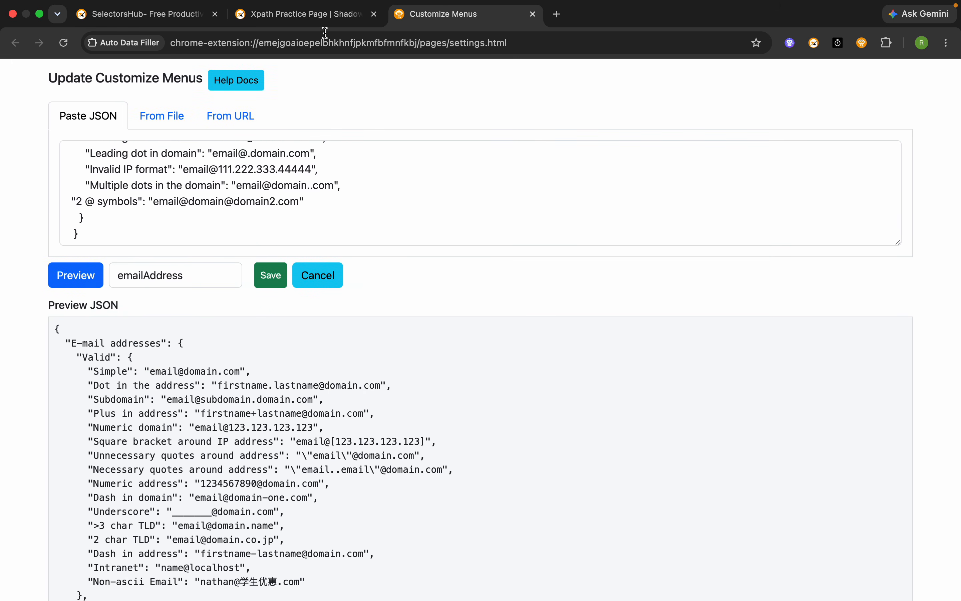
Step: Open Auto Data Filler's Customize Auto-Fill Profile page from the practice page's User Email field and review its sections
{"action": "left_click", "coordinate": [297, 14]}
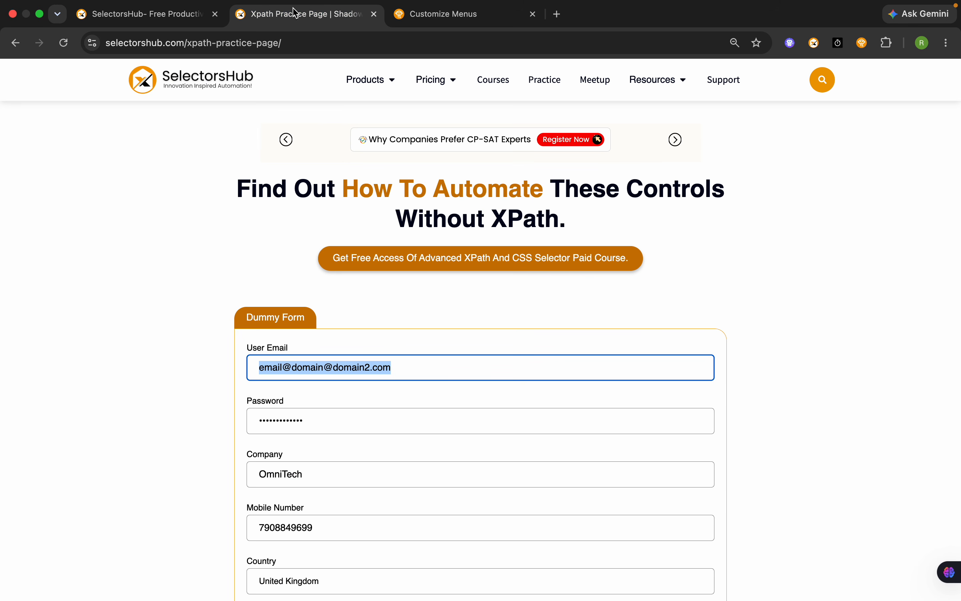
{"action": "right_click", "coordinate": [418, 374]}
{"action": "mouse_move", "coordinate": [534, 503]}
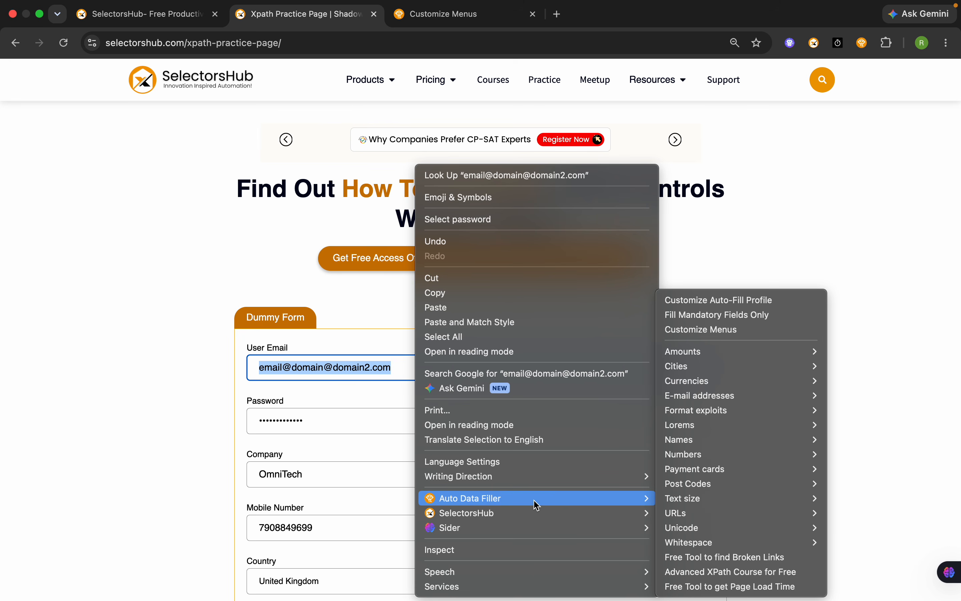
{"action": "mouse_move", "coordinate": [746, 409]}
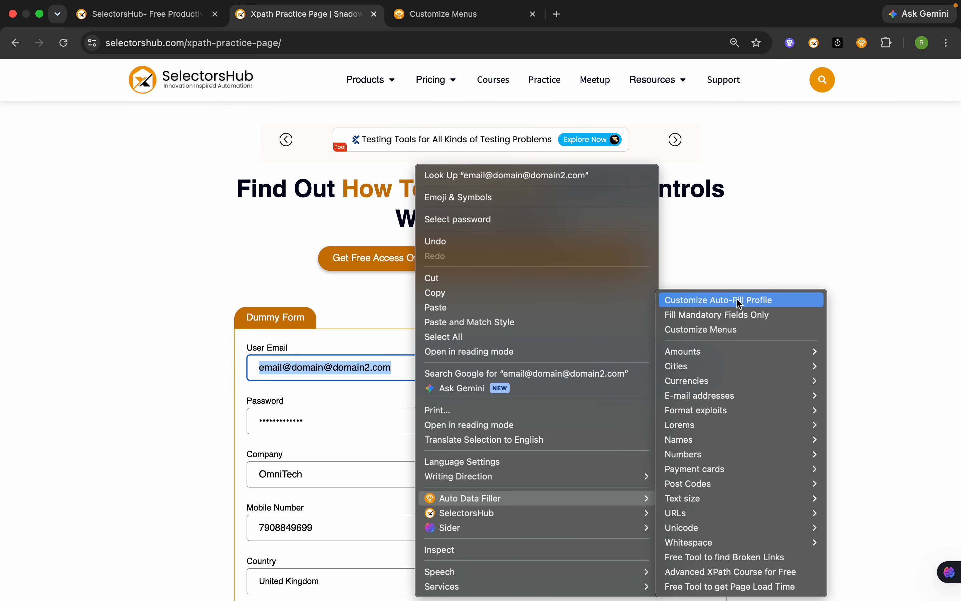
{"action": "left_click", "coordinate": [739, 301]}
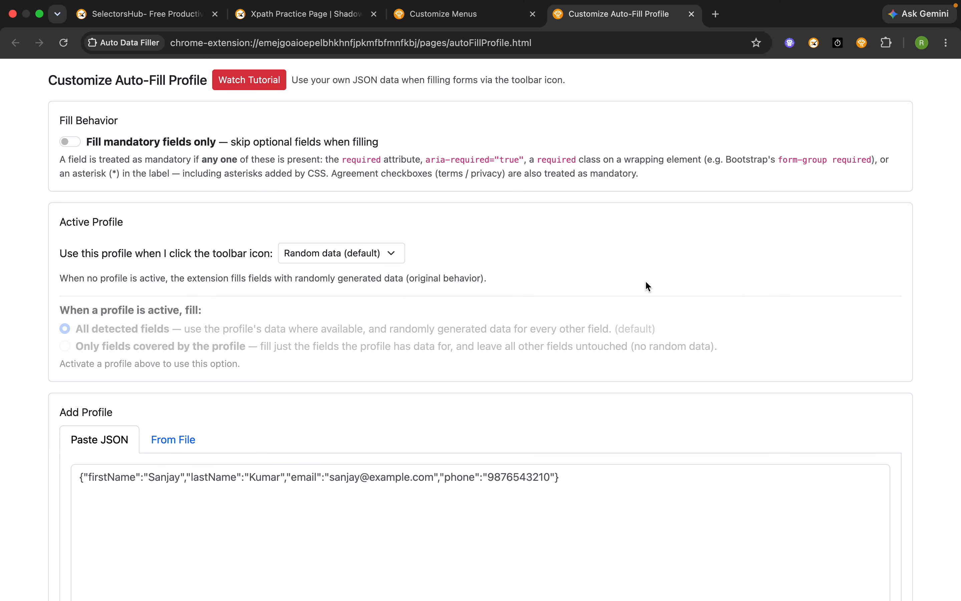
{"action": "scroll", "coordinate": [207, 234], "scroll_direction": "down", "scroll_amount": 2}
{"action": "scroll", "coordinate": [207, 233], "scroll_direction": "down", "scroll_amount": 5}
{"action": "scroll", "coordinate": [207, 234], "scroll_direction": "up", "scroll_amount": 8}
Step: Return to the practice page, refill all its forms with Auto Data Filler's random data, and place the cursor in User Email
{"action": "left_click", "coordinate": [441, 17]}
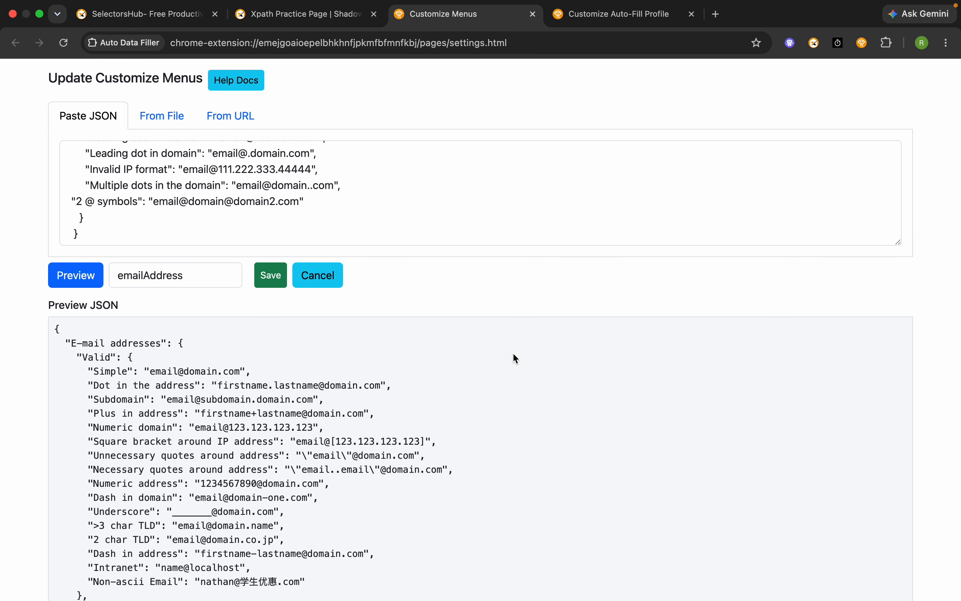
{"action": "left_click", "coordinate": [302, 14]}
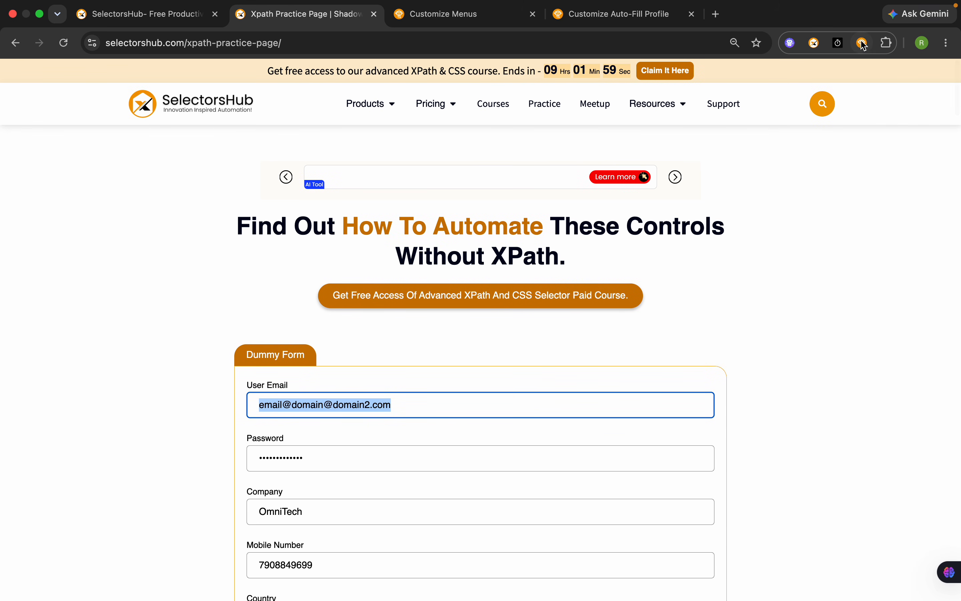
{"action": "left_click", "coordinate": [861, 43]}
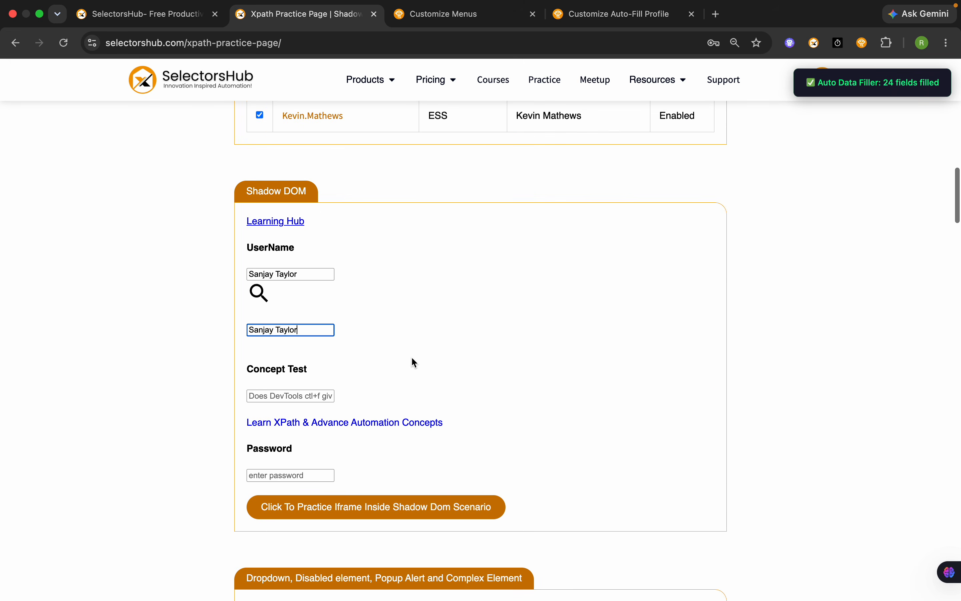
{"action": "left_click", "coordinate": [387, 405]}
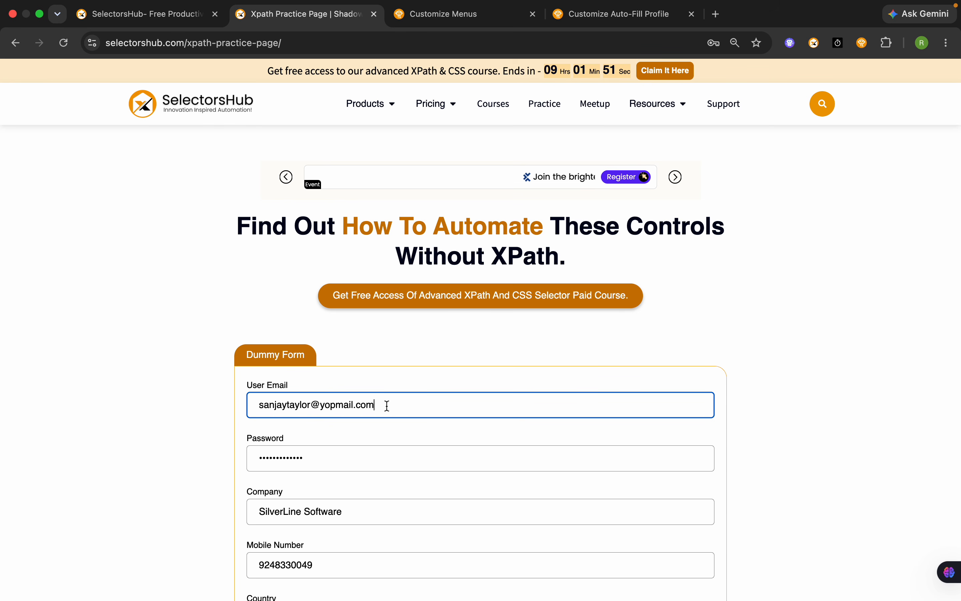
Step: Return to the Customize Auto-Fill Profile page and show the Add Profile option for loading JSON from a file
{"action": "left_click", "coordinate": [592, 15]}
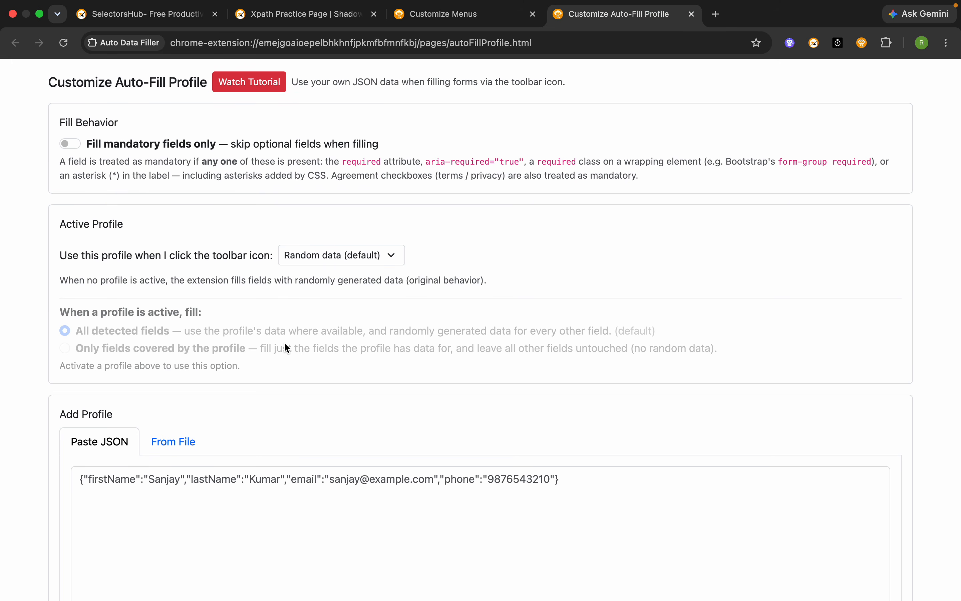
{"action": "scroll", "coordinate": [284, 342], "scroll_direction": "down", "scroll_amount": 10}
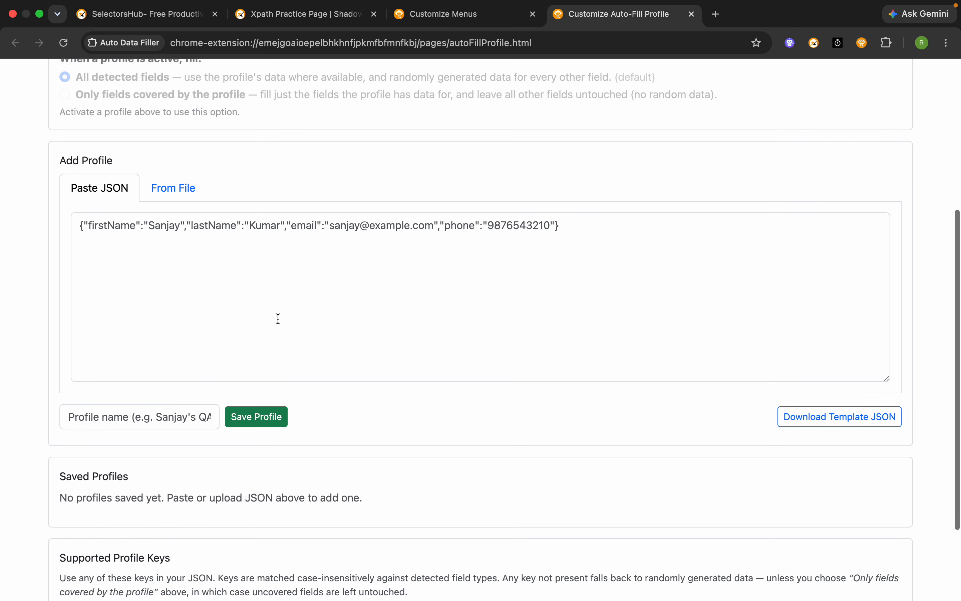
{"action": "scroll", "coordinate": [278, 319], "scroll_direction": "up", "scroll_amount": 1}
{"action": "left_click", "coordinate": [140, 193]}
{"action": "left_click", "coordinate": [172, 137]}
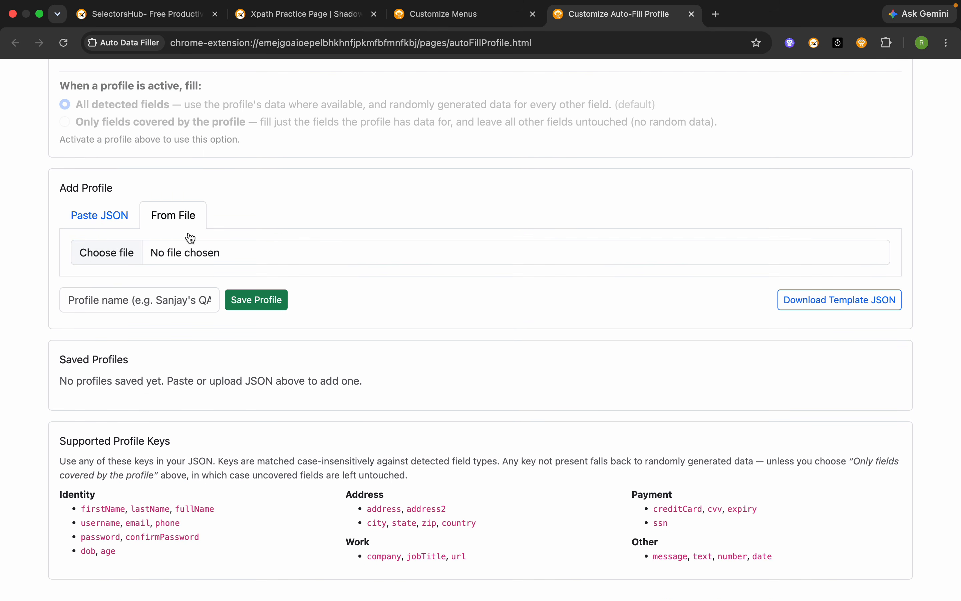
Step: Download the template JSON from the Paste JSON form and open auto-data-filler-template.json in Xcode
{"action": "left_click", "coordinate": [111, 219]}
{"action": "key", "text": "super+v"}
{"action": "left_click", "coordinate": [161, 282]}
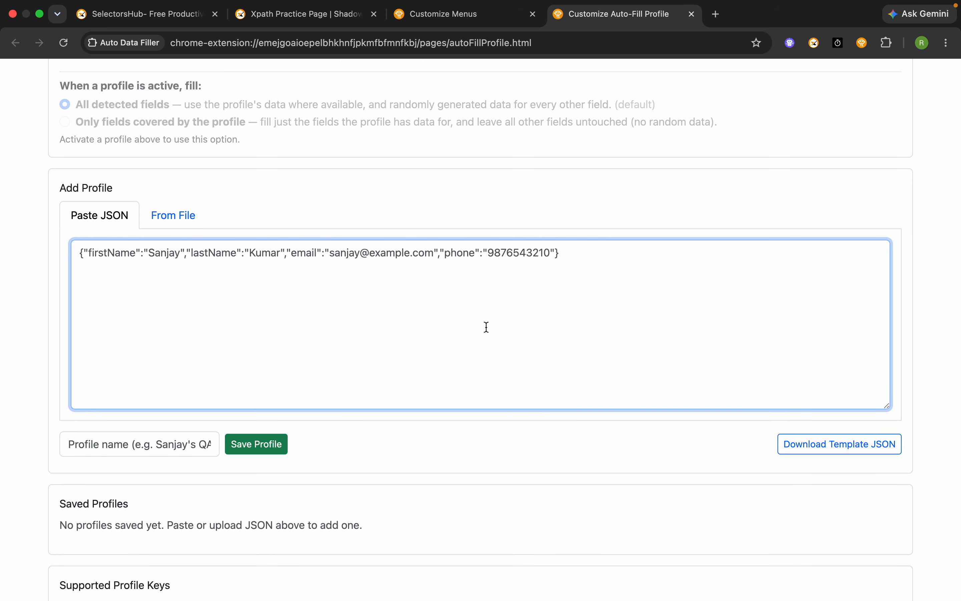
{"action": "left_click", "coordinate": [860, 450]}
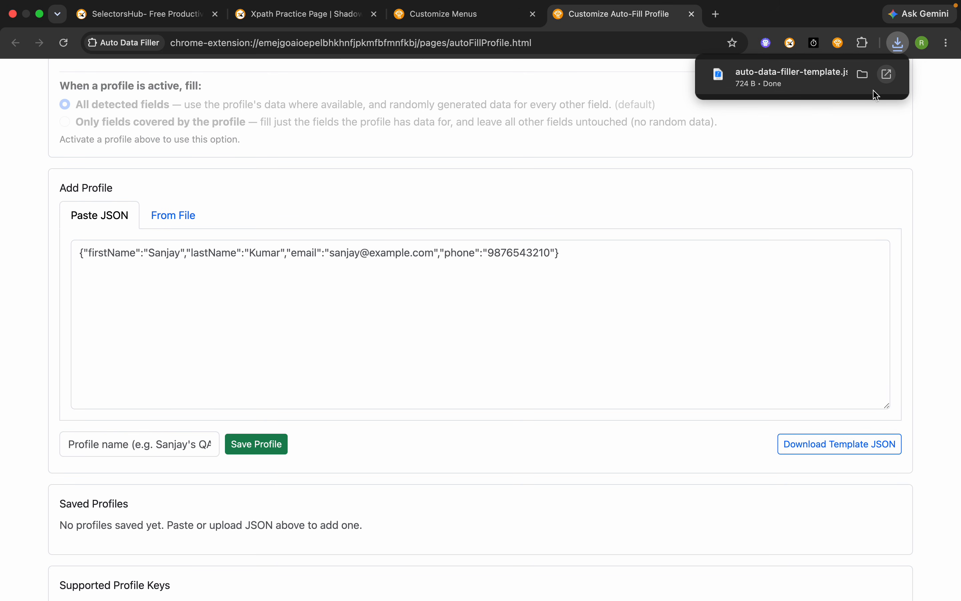
{"action": "left_click", "coordinate": [714, 169]}
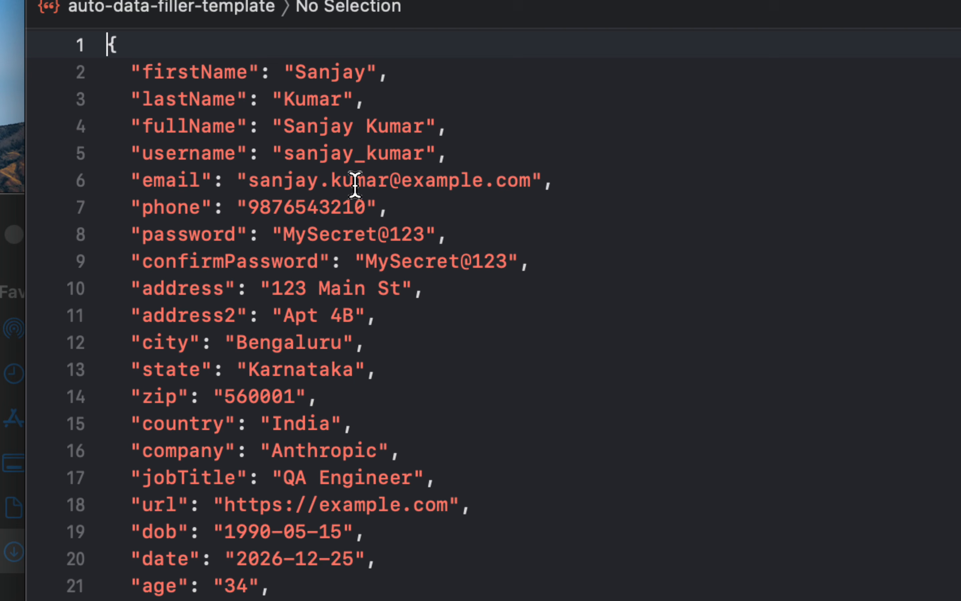
Step: Replace the part before the @ in the template's email entry with a different sample name, and look over the edited JSON
{"action": "left_click_drag", "start_coordinate": [389, 181], "coordinate": [250, 181]}
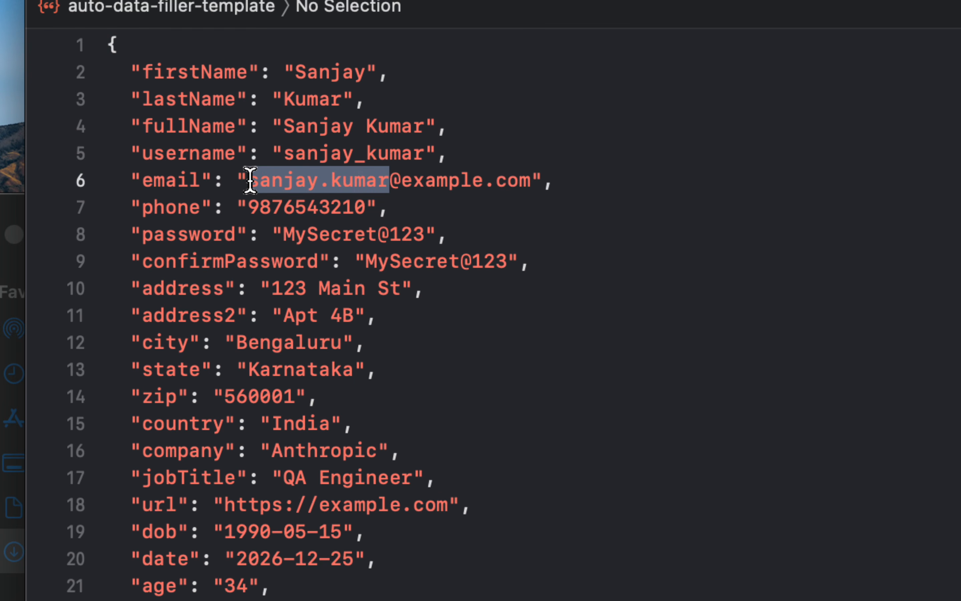
{"action": "type", "text": "john.do"}
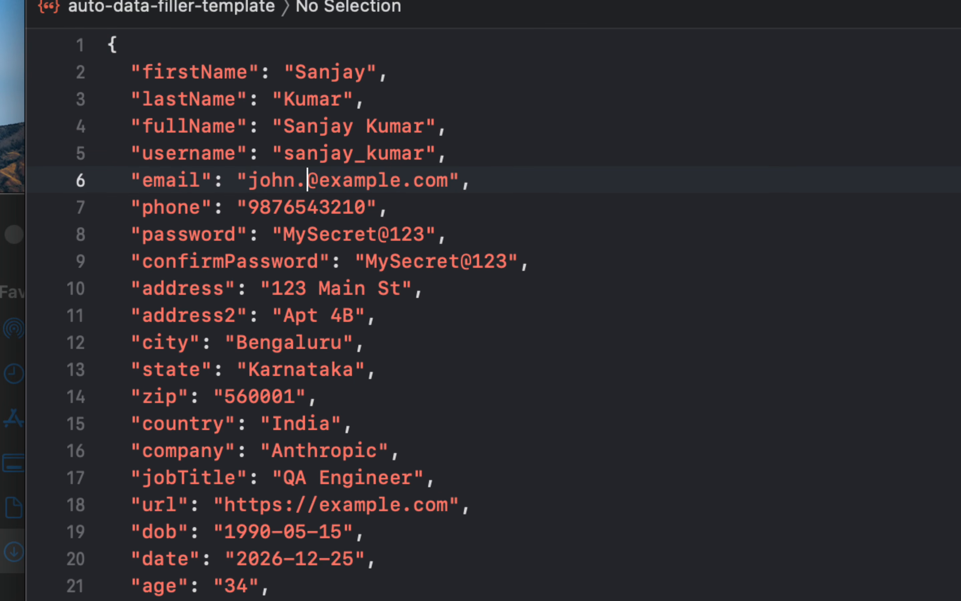
{"action": "type", "text": "e"}
{"action": "scroll", "coordinate": [290, 296], "scroll_direction": "down", "scroll_amount": 5}
{"action": "scroll", "coordinate": [285, 300], "scroll_direction": "up", "scroll_amount": 5}
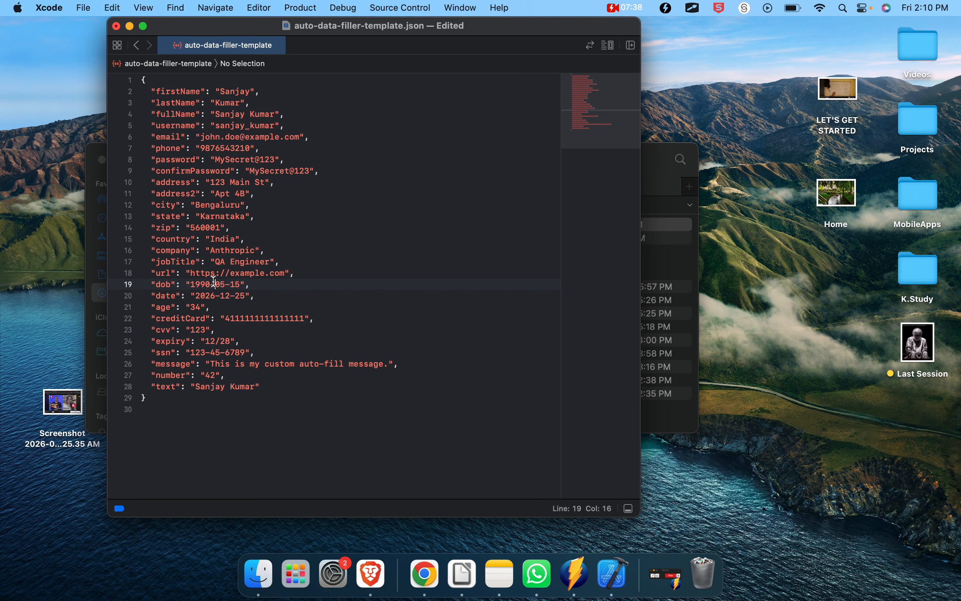
Step: Copy the entire edited template, including its password and card fields, into Add Profile in Chrome and save it as My_Profile1
{"action": "key", "text": "super+a"}
{"action": "key", "text": "super+Tab"}
{"action": "left_click", "coordinate": [145, 262]}
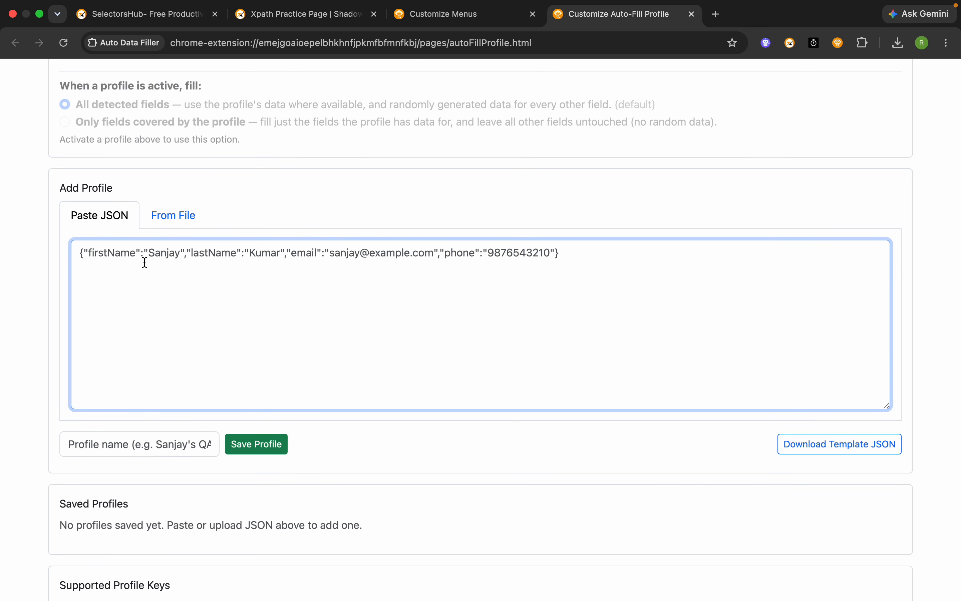
{"action": "key", "text": "super+v"}
{"action": "left_click", "coordinate": [115, 444]}
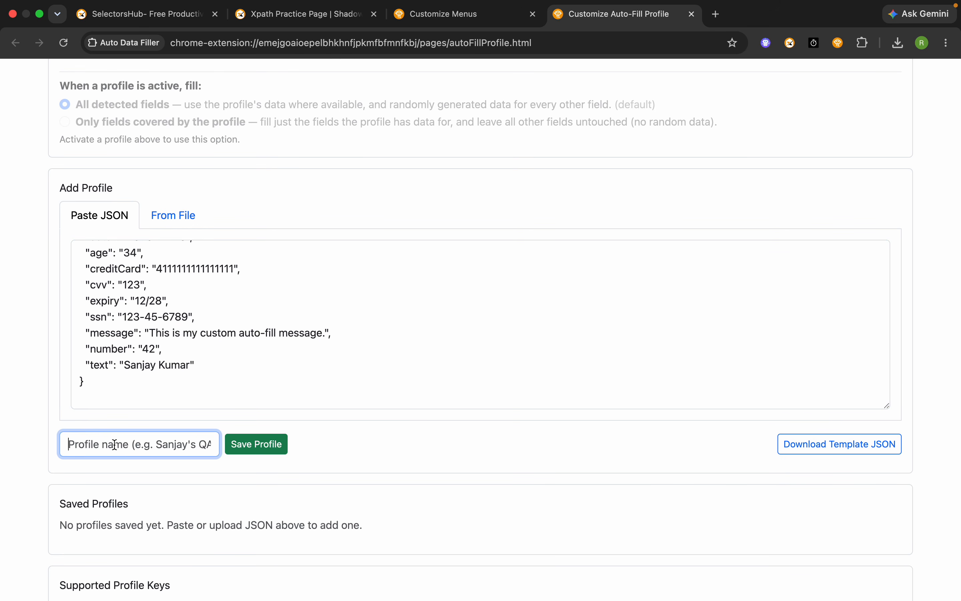
{"action": "type", "text": "My_Profile1"}
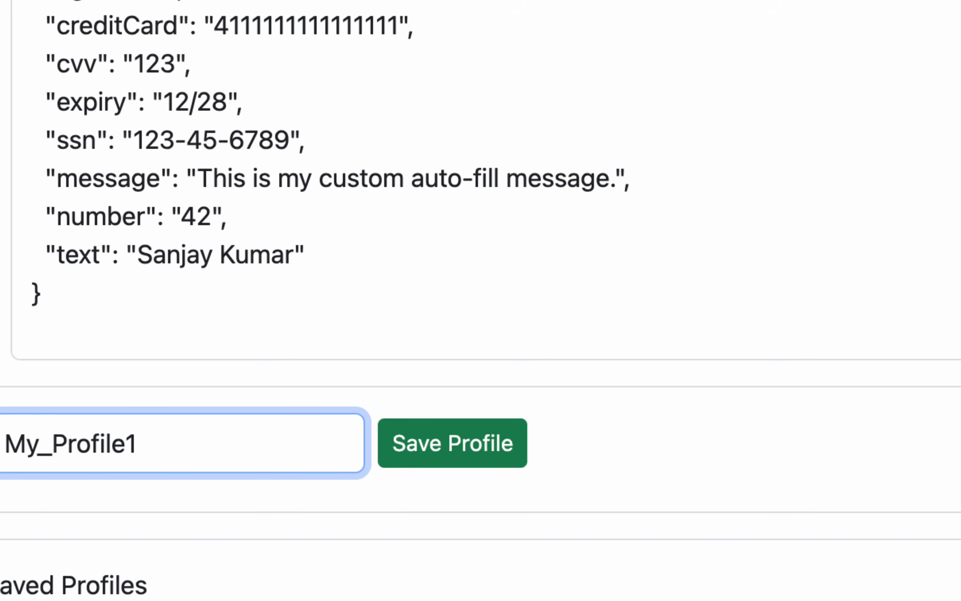
{"action": "left_click", "coordinate": [453, 443]}
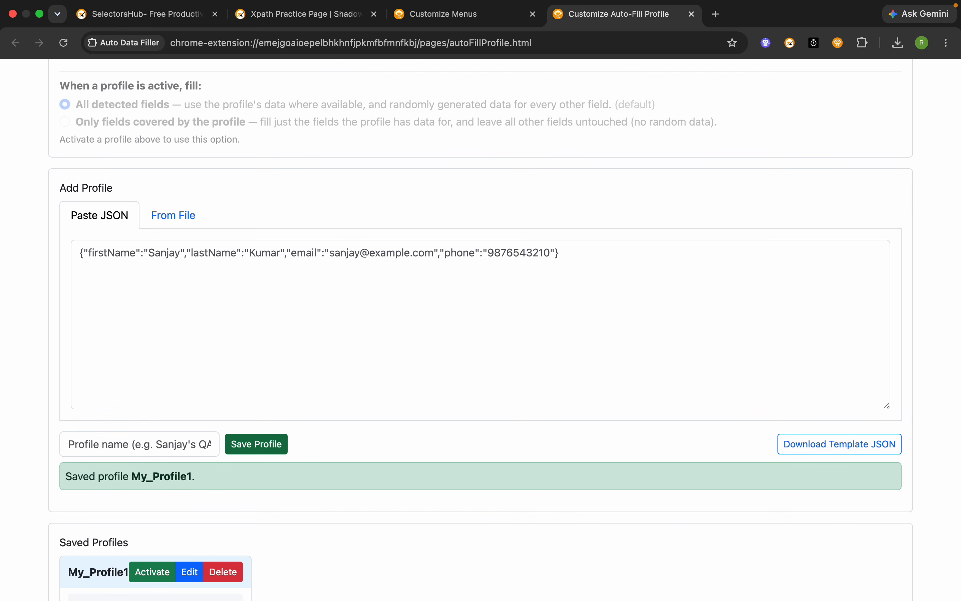
{"action": "scroll", "coordinate": [480, 329], "scroll_direction": "down", "scroll_amount": 5}
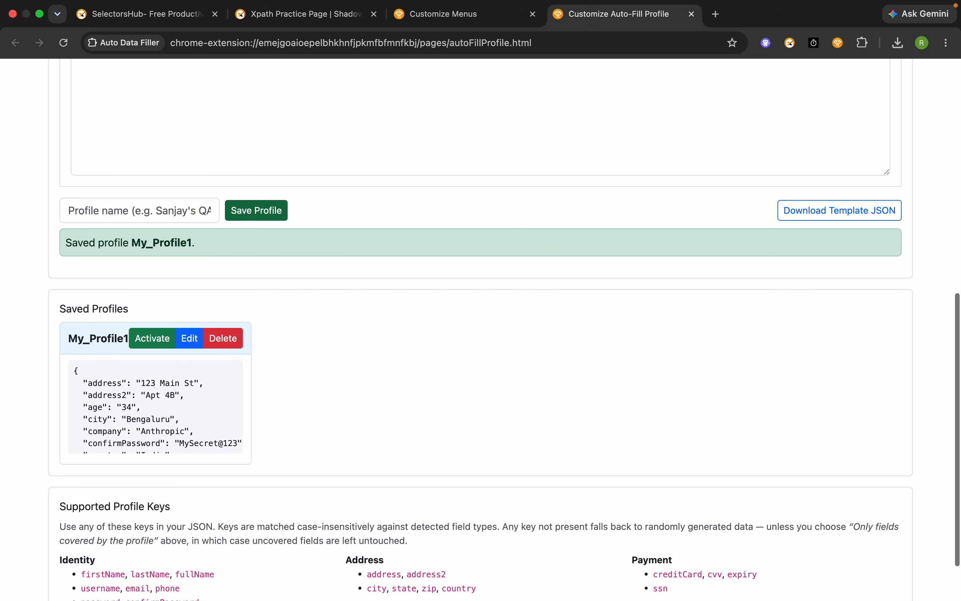
Step: Try out the Fill mandatory fields only option, highlight its note about skipping optional fields, and switch it back off
{"action": "scroll", "coordinate": [480, 330], "scroll_direction": "up", "scroll_amount": 10}
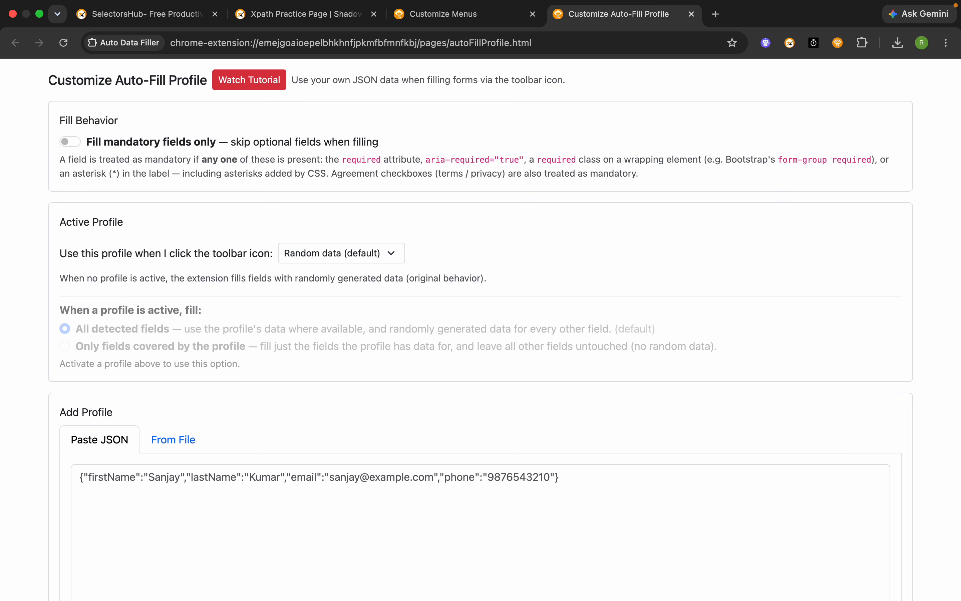
{"action": "left_click", "coordinate": [70, 142]}
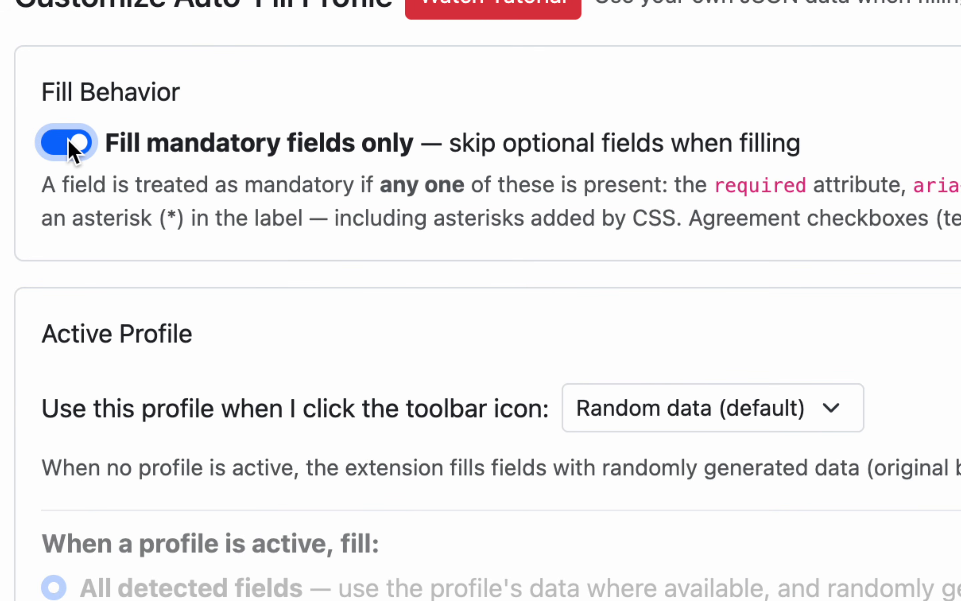
{"action": "left_click_drag", "start_coordinate": [497, 148], "coordinate": [799, 144]}
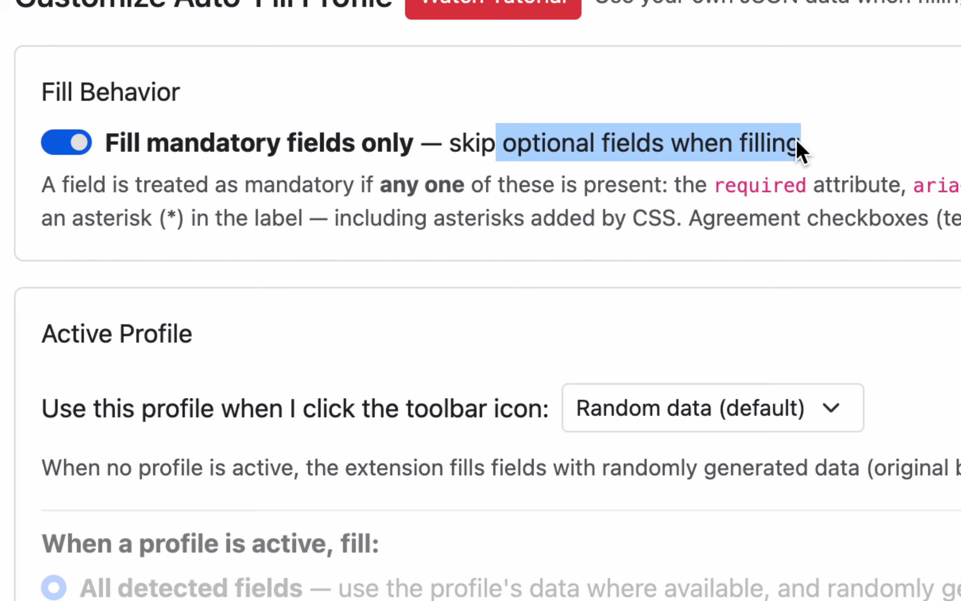
{"action": "left_click", "coordinate": [66, 144]}
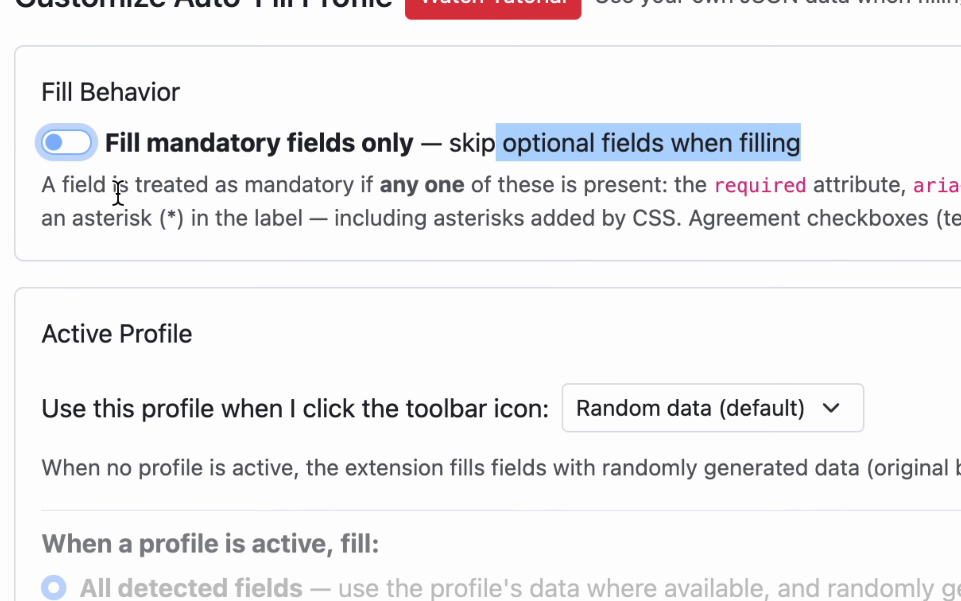
Step: Set My_Profile1 as the active profile used by the toolbar icon
{"action": "scroll", "coordinate": [210, 323], "scroll_direction": "down", "scroll_amount": 3}
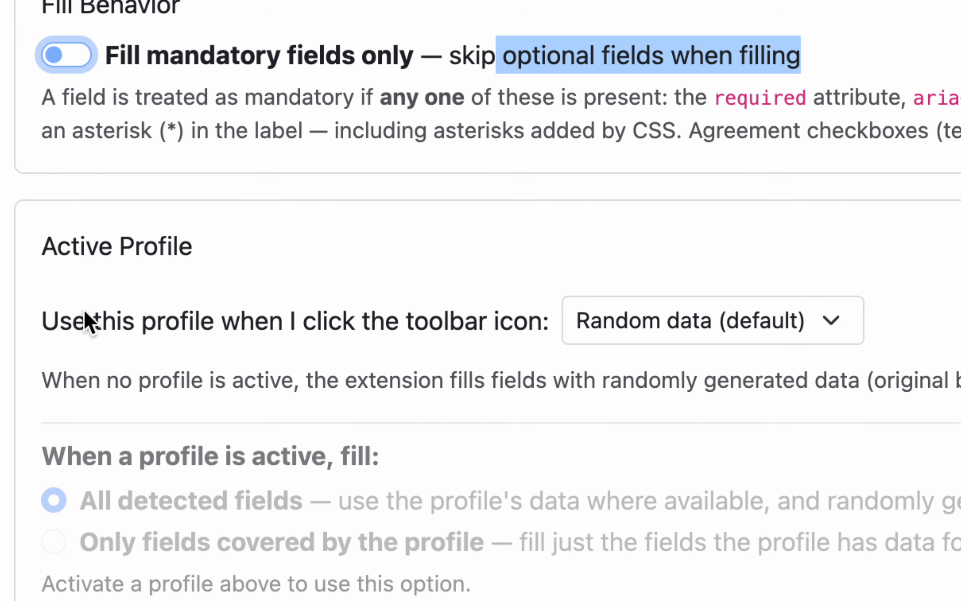
{"action": "left_click", "coordinate": [723, 321]}
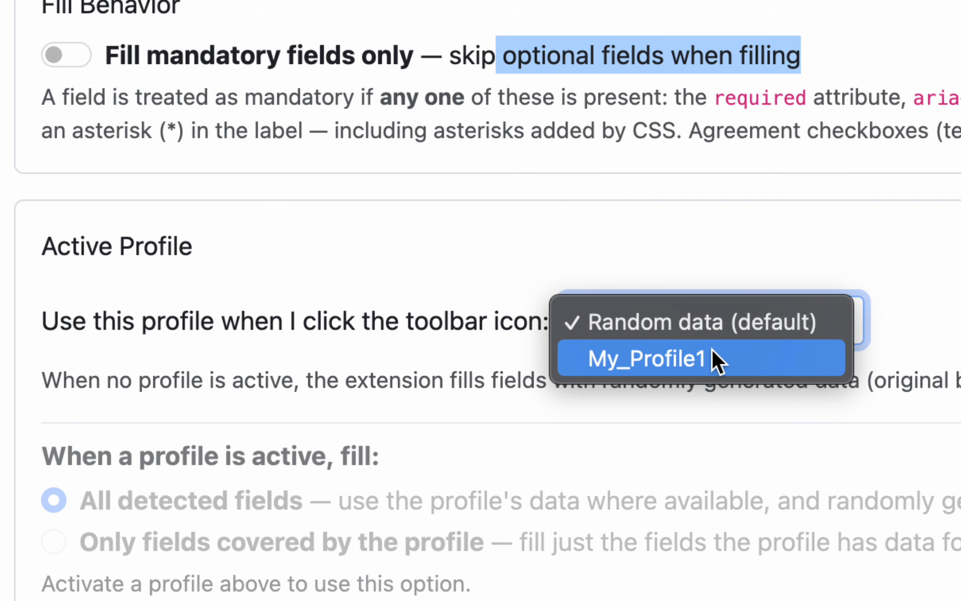
{"action": "left_click", "coordinate": [674, 367]}
{"action": "scroll", "coordinate": [425, 374], "scroll_direction": "down", "scroll_amount": 10}
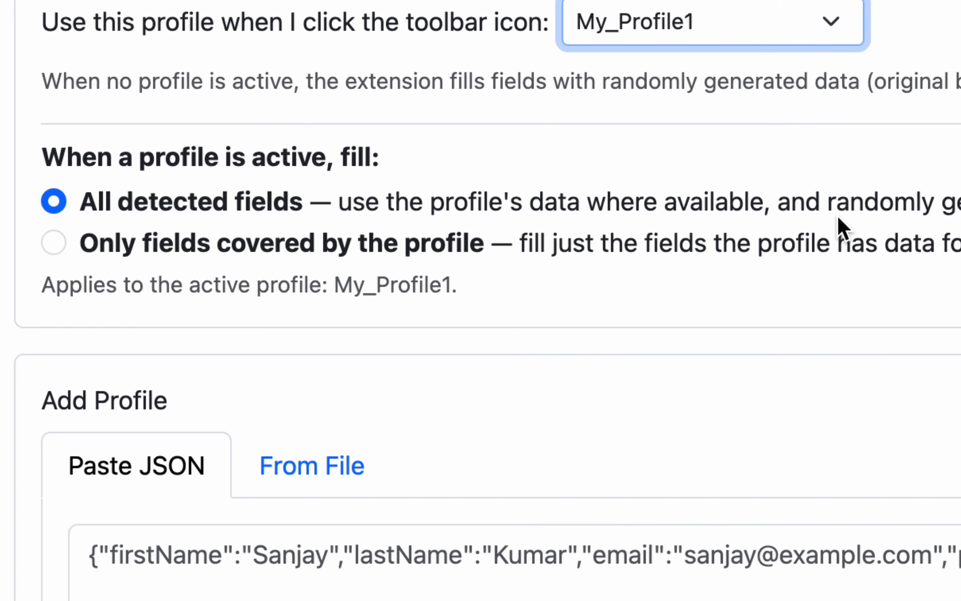
Step: Try the Only fields covered by the profile fill option and return the setting to All detected fields
{"action": "left_click", "coordinate": [159, 253]}
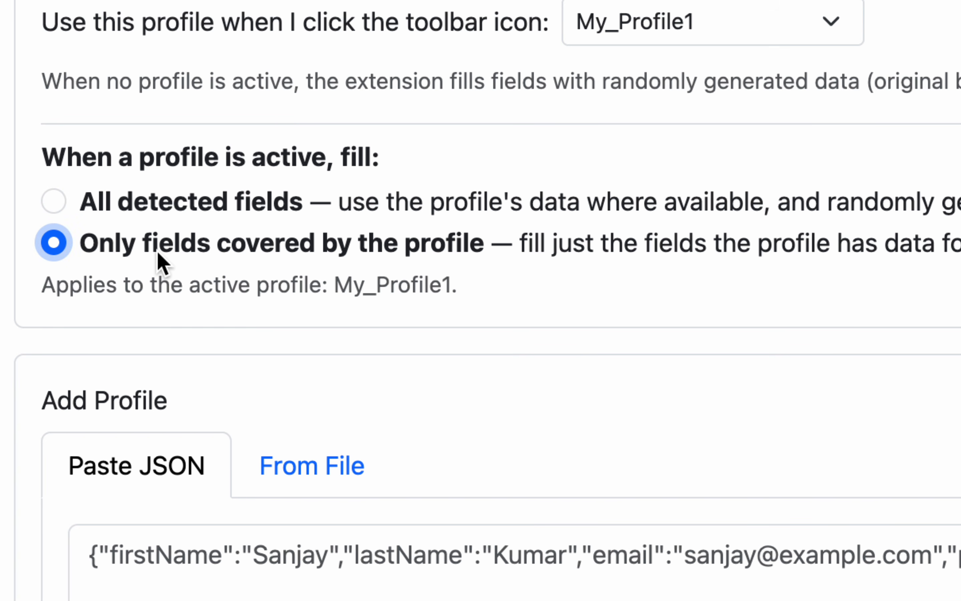
{"action": "left_click", "coordinate": [145, 208]}
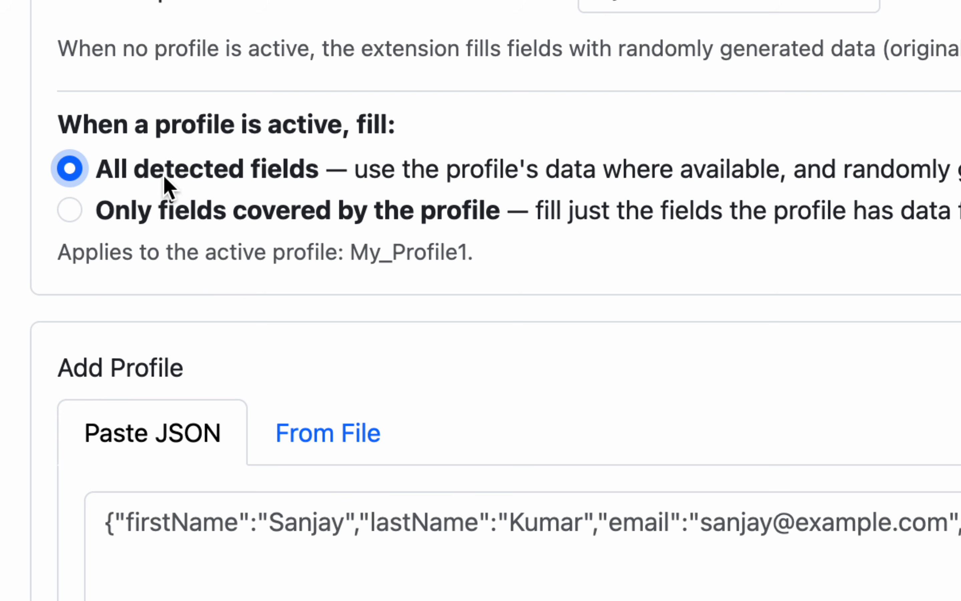
{"action": "left_click", "coordinate": [158, 209]}
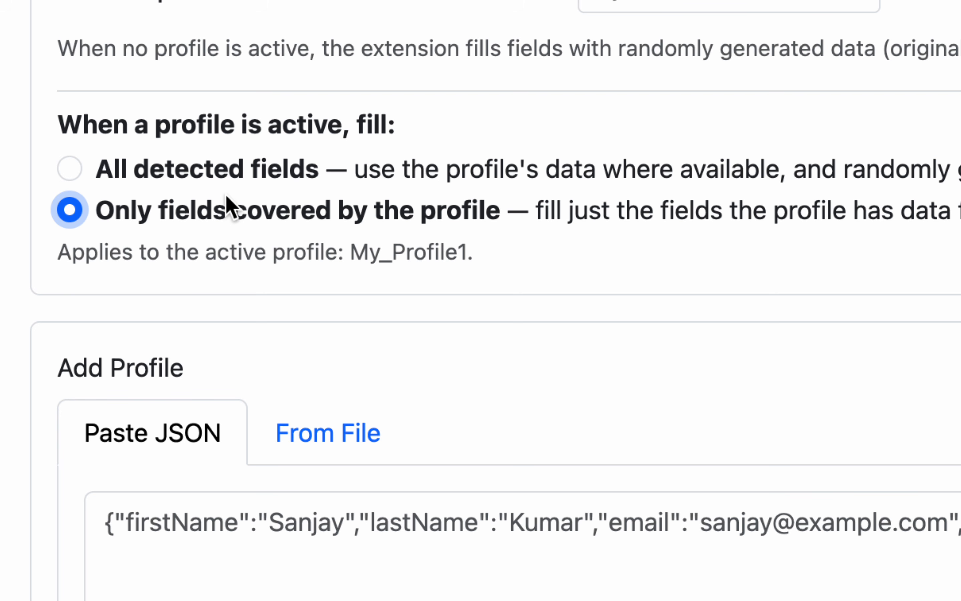
{"action": "left_click", "coordinate": [175, 167]}
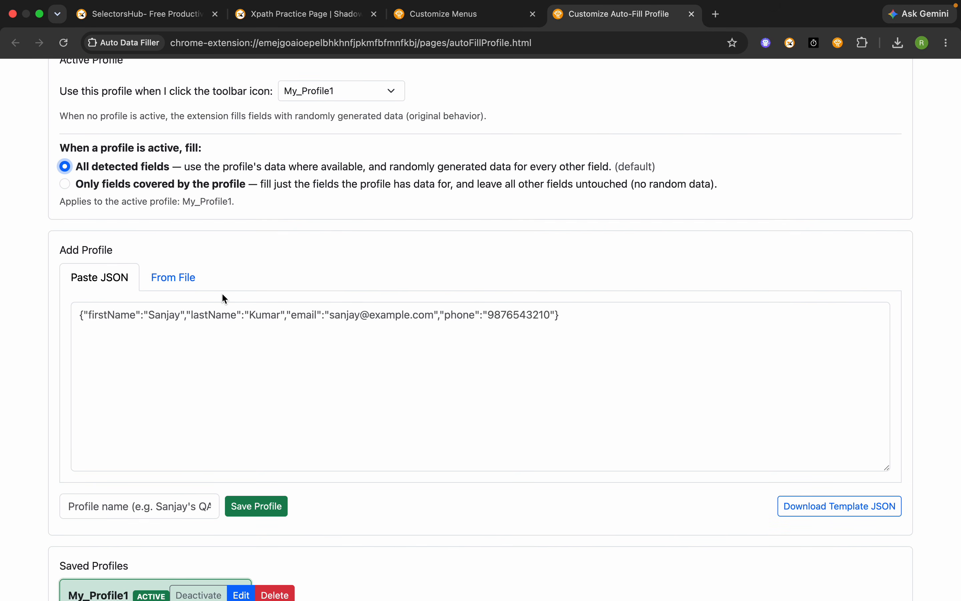
{"action": "scroll", "coordinate": [222, 296], "scroll_direction": "down", "scroll_amount": 2}
{"action": "scroll", "coordinate": [222, 296], "scroll_direction": "up", "scroll_amount": 5}
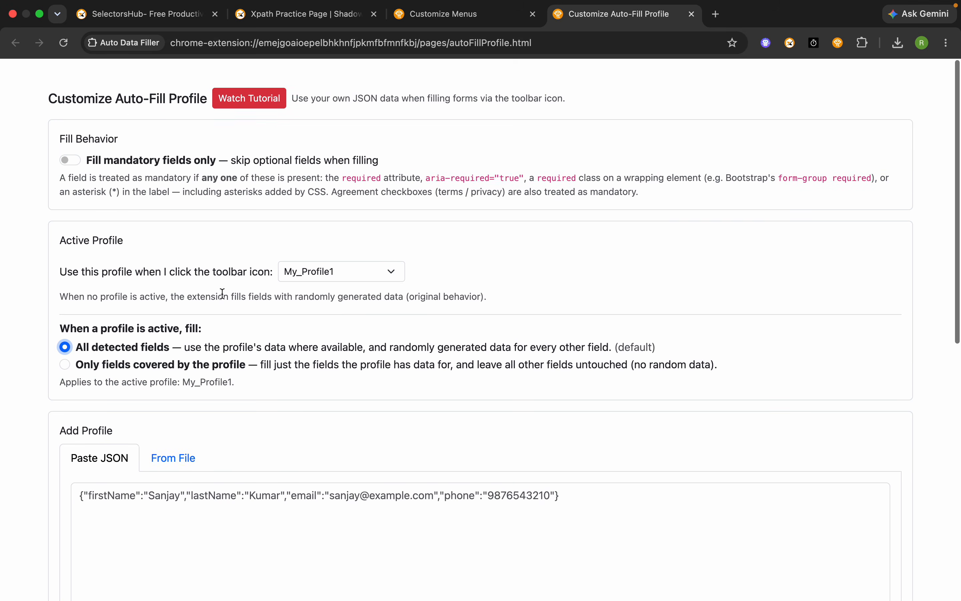
Step: Return to the XPath practice page, fill its form with Auto Data Filler's active profile, and highlight the User Email value
{"action": "left_click", "coordinate": [297, 14]}
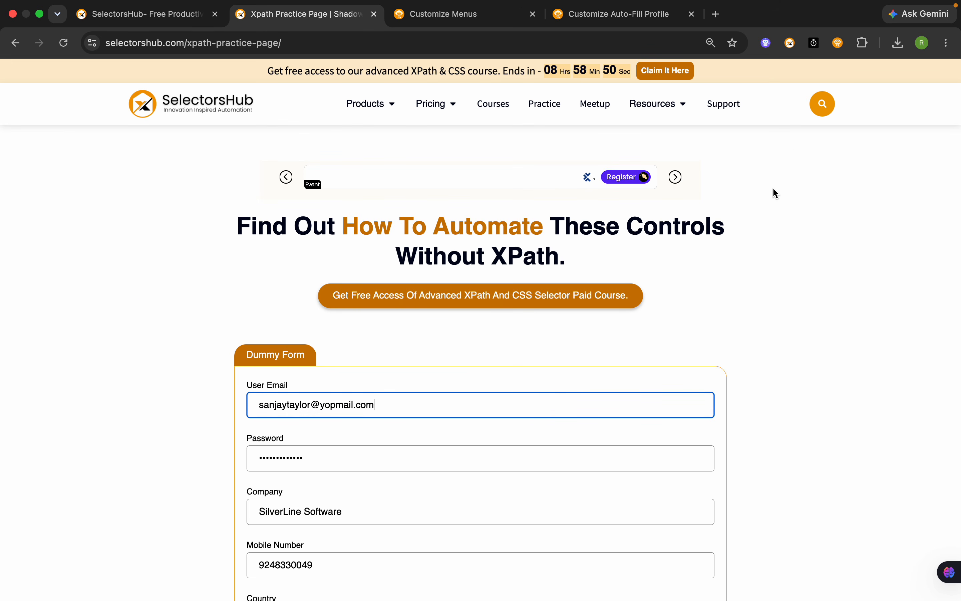
{"action": "left_click", "coordinate": [838, 45]}
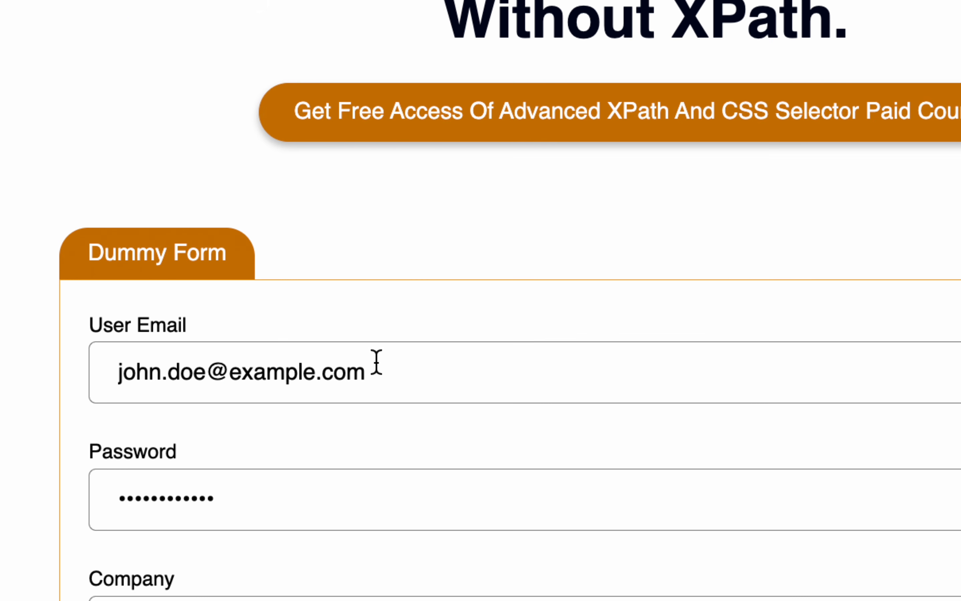
{"action": "left_click_drag", "start_coordinate": [373, 405], "coordinate": [230, 405]}
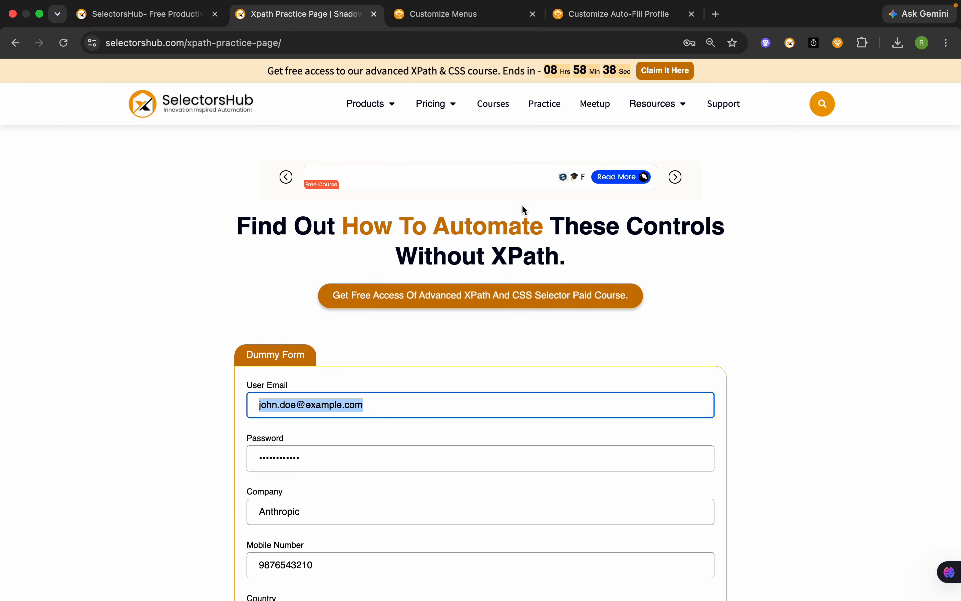
Step: Search for "trytestingthis" in a new tab and open the Try Testing This website
{"action": "left_click", "coordinate": [716, 15]}
{"action": "type", "text": "trytesting"}
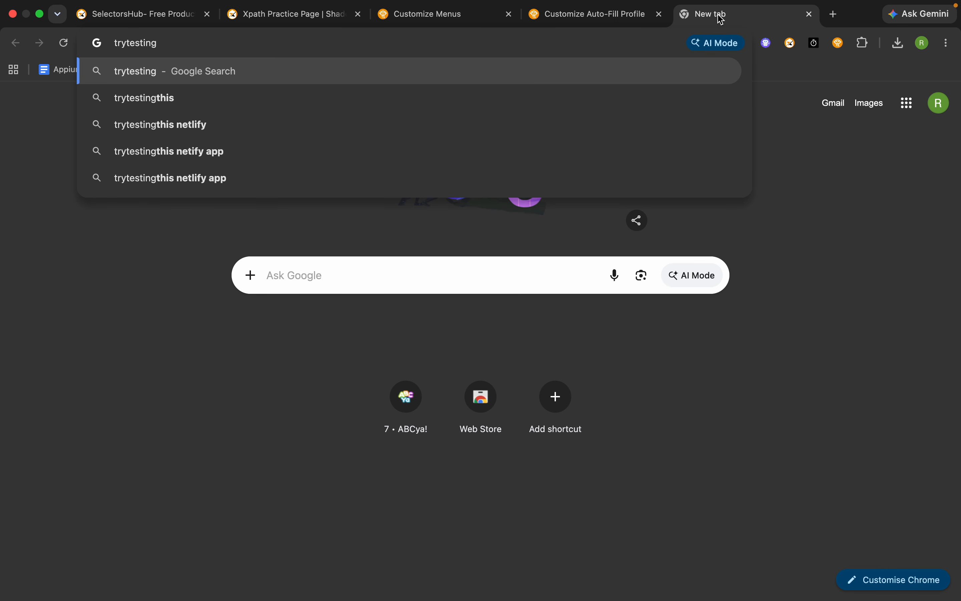
{"action": "type", "text": "this"}
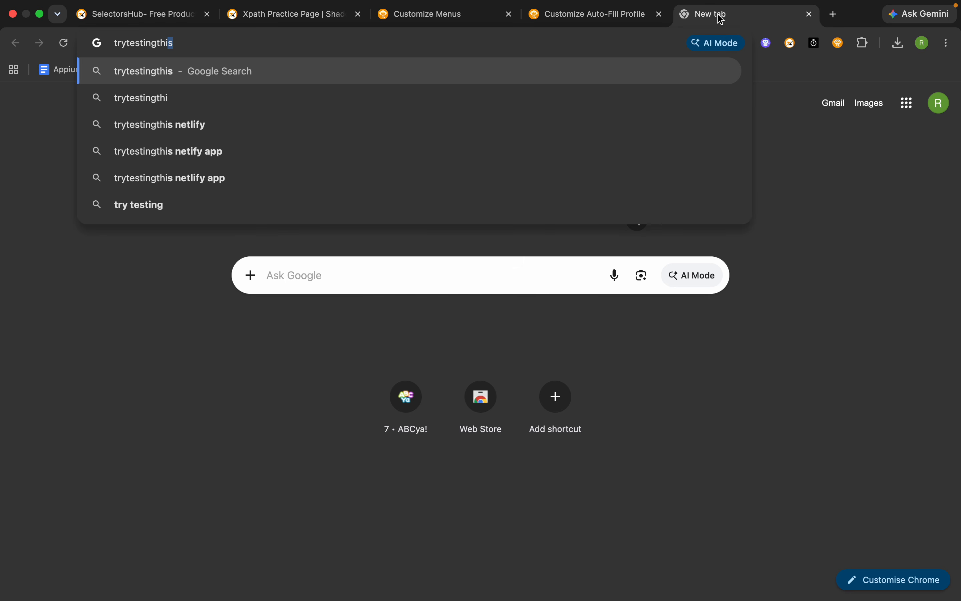
{"action": "key", "text": "Return"}
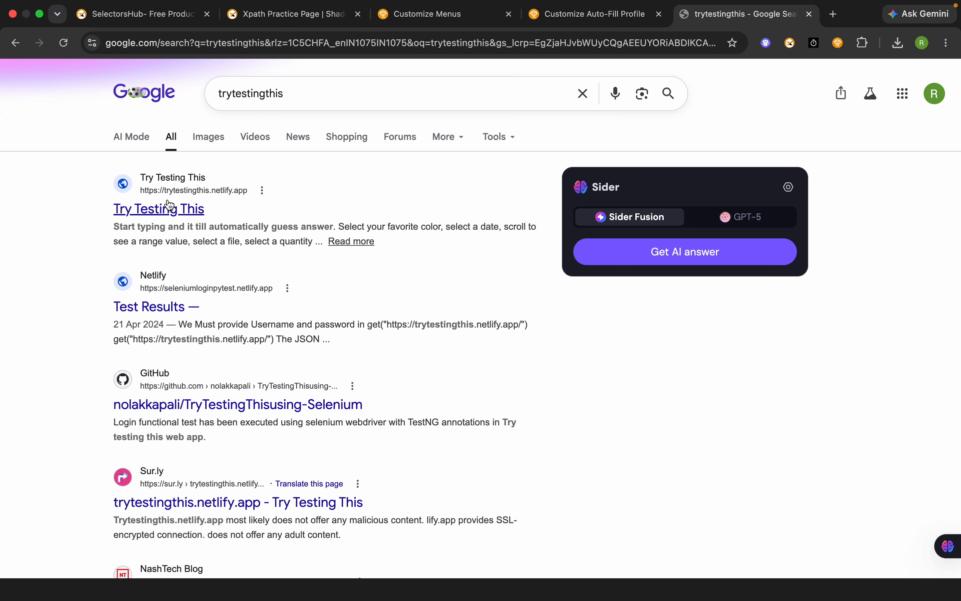
{"action": "left_click", "coordinate": [170, 205]}
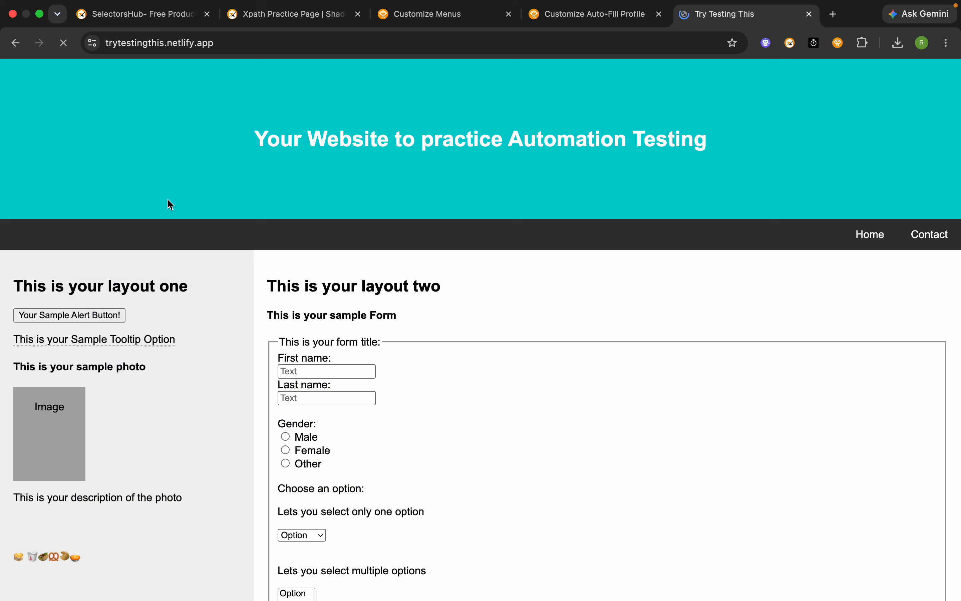
Step: Fill the Try Testing This sample form with Auto Data Filler's active profile and review the filled fields
{"action": "left_click", "coordinate": [840, 43]}
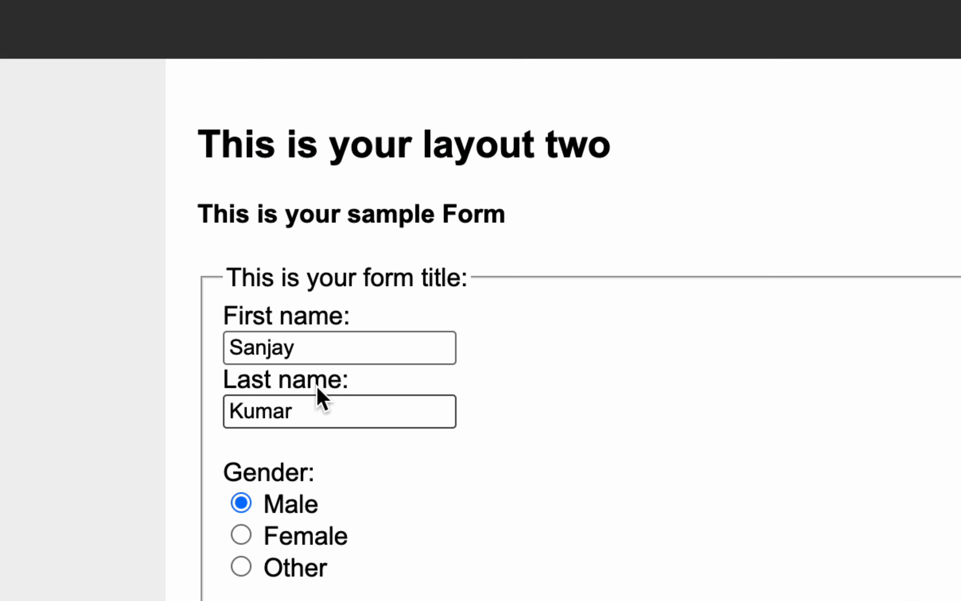
{"action": "scroll", "coordinate": [317, 387], "scroll_direction": "down", "scroll_amount": 5}
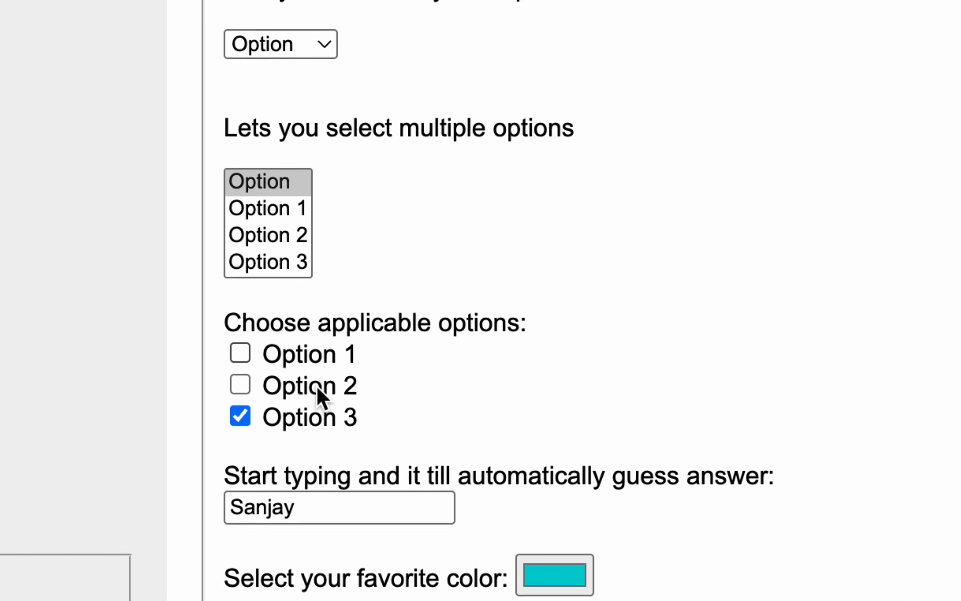
{"action": "scroll", "coordinate": [317, 388], "scroll_direction": "down", "scroll_amount": 10}
{"action": "scroll", "coordinate": [318, 388], "scroll_direction": "up", "scroll_amount": 15}
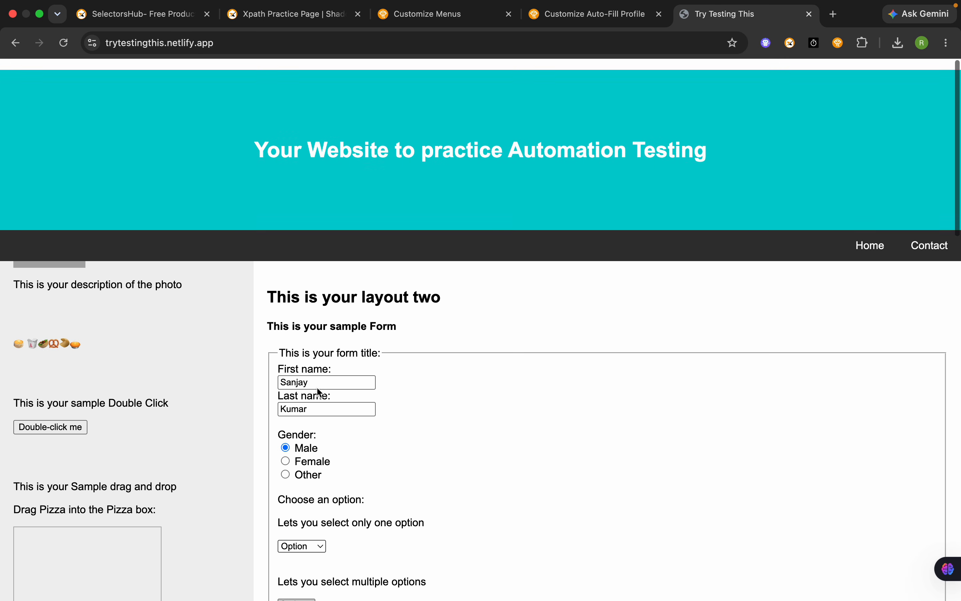
Step: Open katalon-test.s3.amazonaws.com/aut/html/form.html in a new tab and run Auto Data Filler on its form
{"action": "left_click", "coordinate": [833, 14]}
{"action": "type", "text": "katalon-test.s3.amazonaws.com/aut/html/form.html"}
{"action": "key", "text": "Return"}
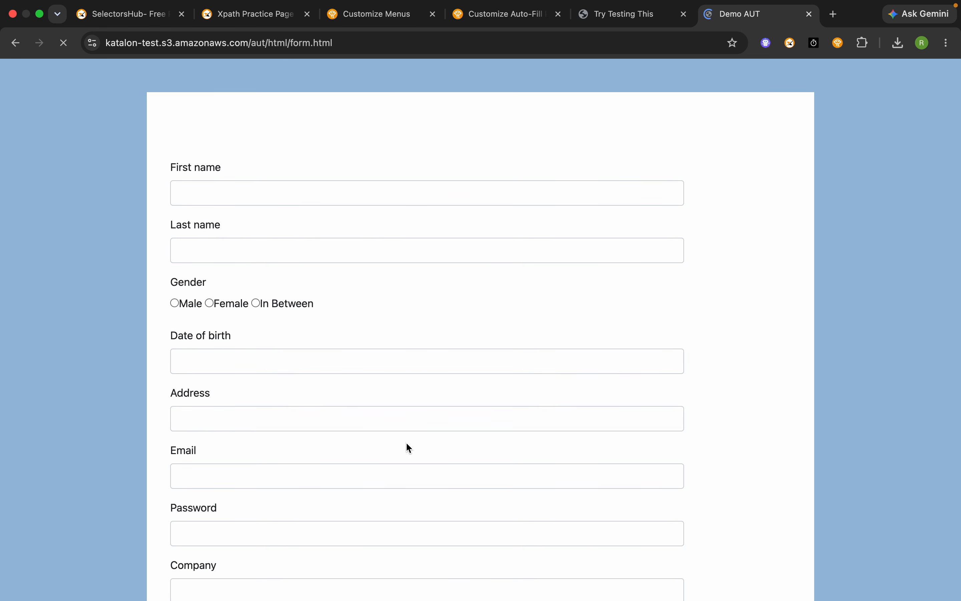
{"action": "left_click", "coordinate": [837, 49]}
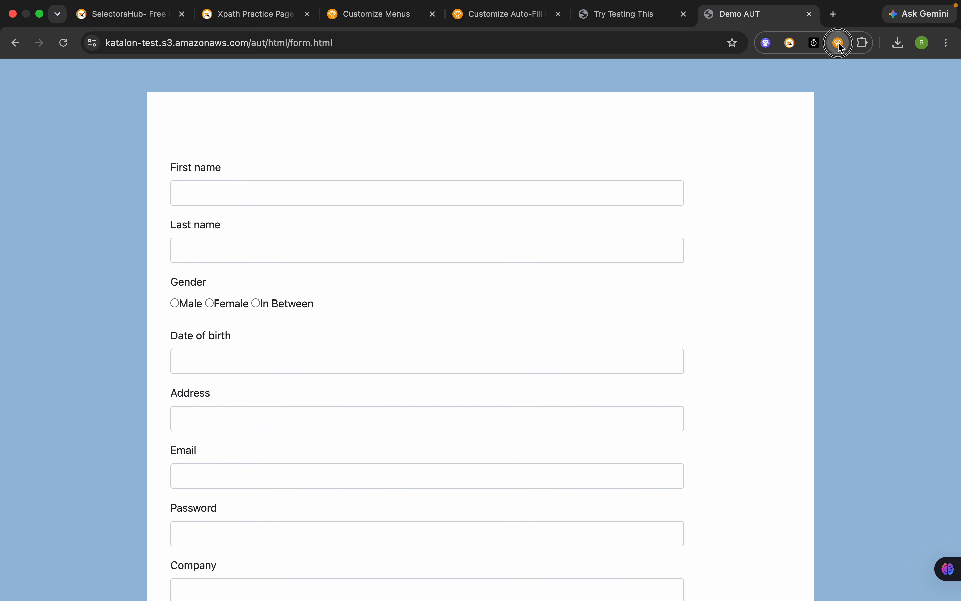
Step: Dismiss the date picker and review the auto-filled Demo AUT form from the first name down to the comment
{"action": "scroll", "coordinate": [504, 440], "scroll_direction": "up", "scroll_amount": 5}
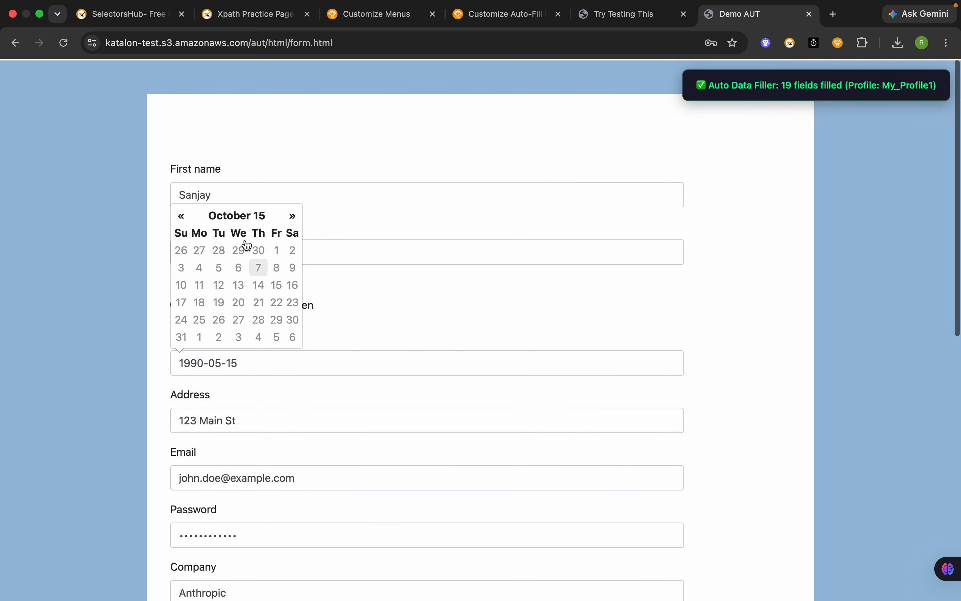
{"action": "left_click", "coordinate": [102, 210]}
{"action": "scroll", "coordinate": [224, 240], "scroll_direction": "down", "scroll_amount": 2}
{"action": "scroll", "coordinate": [224, 241], "scroll_direction": "down", "scroll_amount": 5}
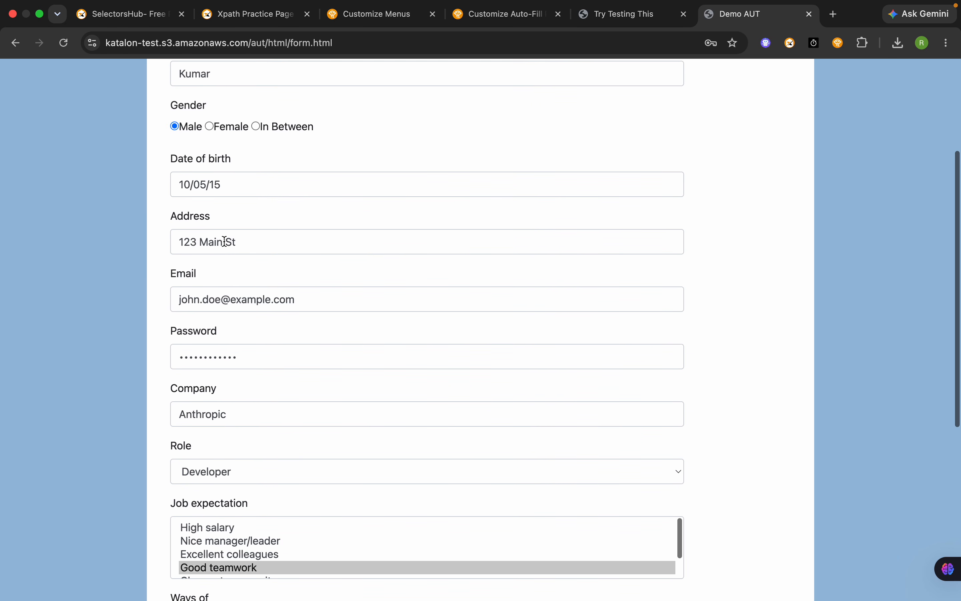
{"action": "left_click_drag", "start_coordinate": [300, 212], "coordinate": [155, 210]}
{"action": "scroll", "coordinate": [247, 334], "scroll_direction": "down", "scroll_amount": 5}
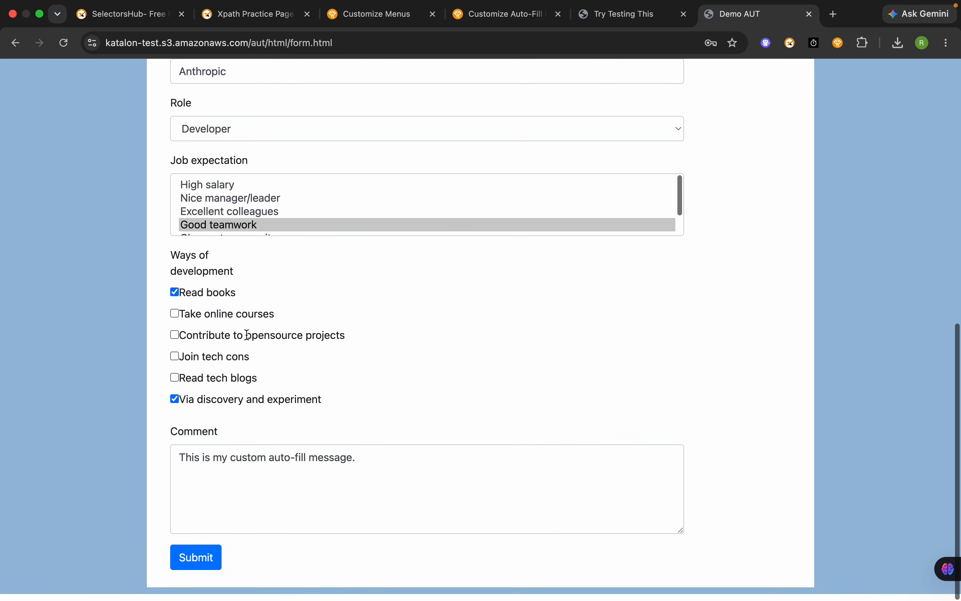
{"action": "scroll", "coordinate": [247, 333], "scroll_direction": "up", "scroll_amount": 10}
Step: Revisit the Customize Menus and Customize Auto-Fill Profile pages, and switch to Xcode to hide its auto-data-filler-template.json window
{"action": "left_click", "coordinate": [360, 18]}
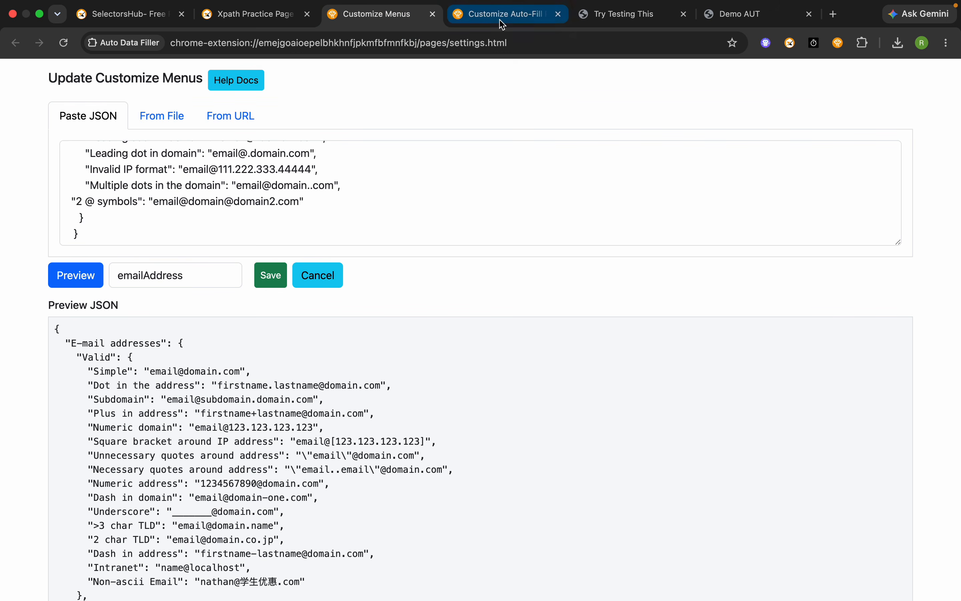
{"action": "left_click", "coordinate": [496, 16]}
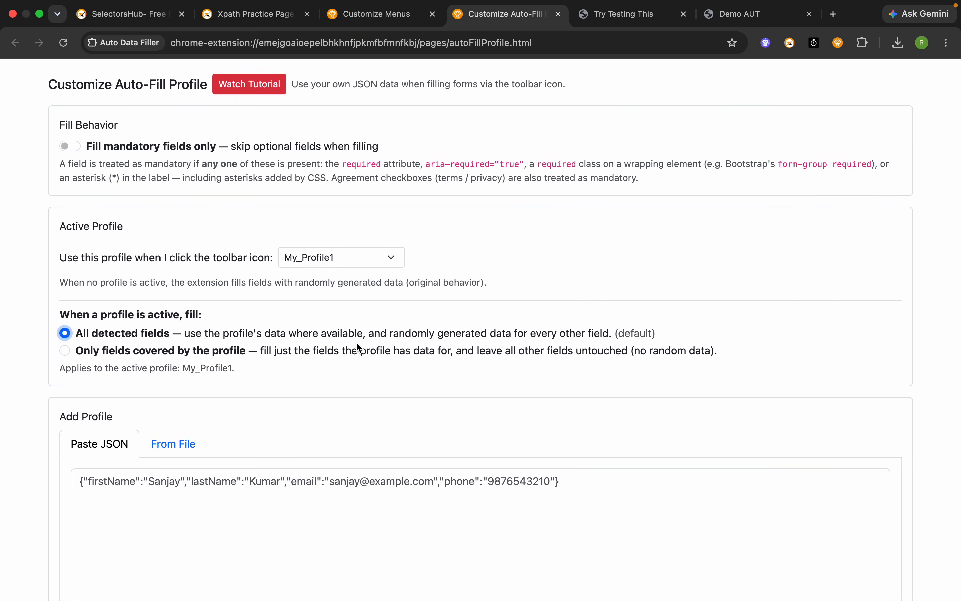
{"action": "key", "text": "super+Tab"}
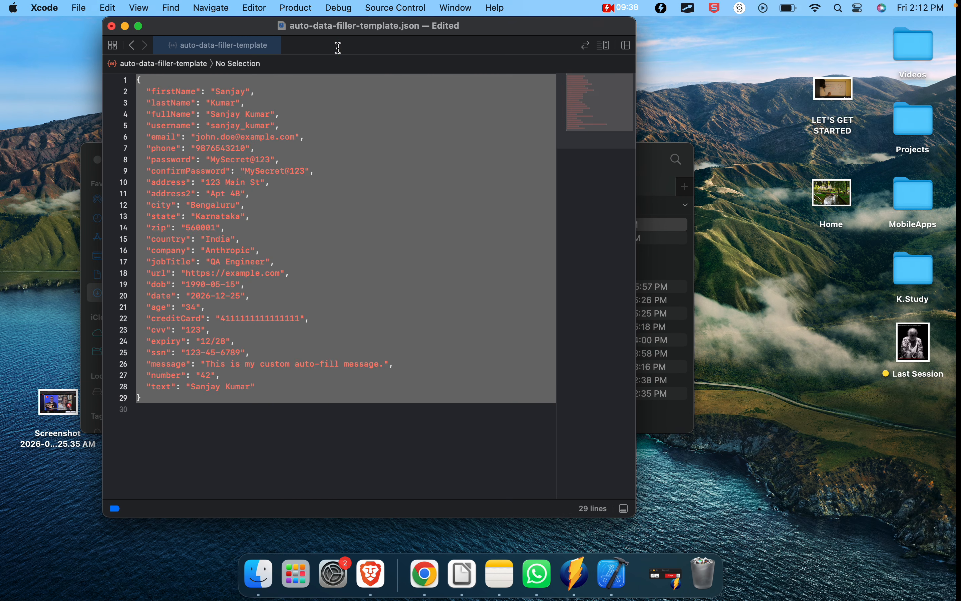
{"action": "key", "text": "super+h"}
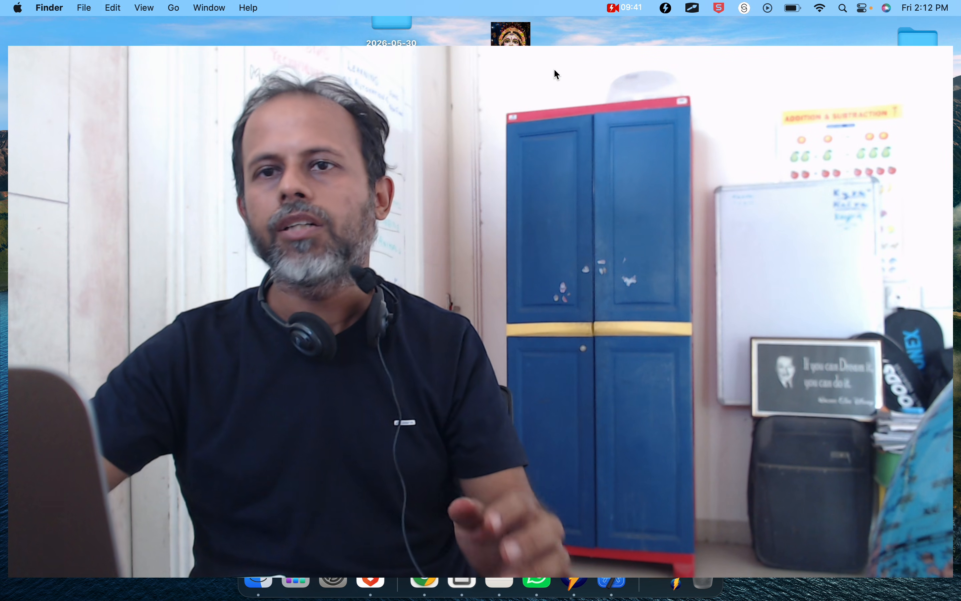